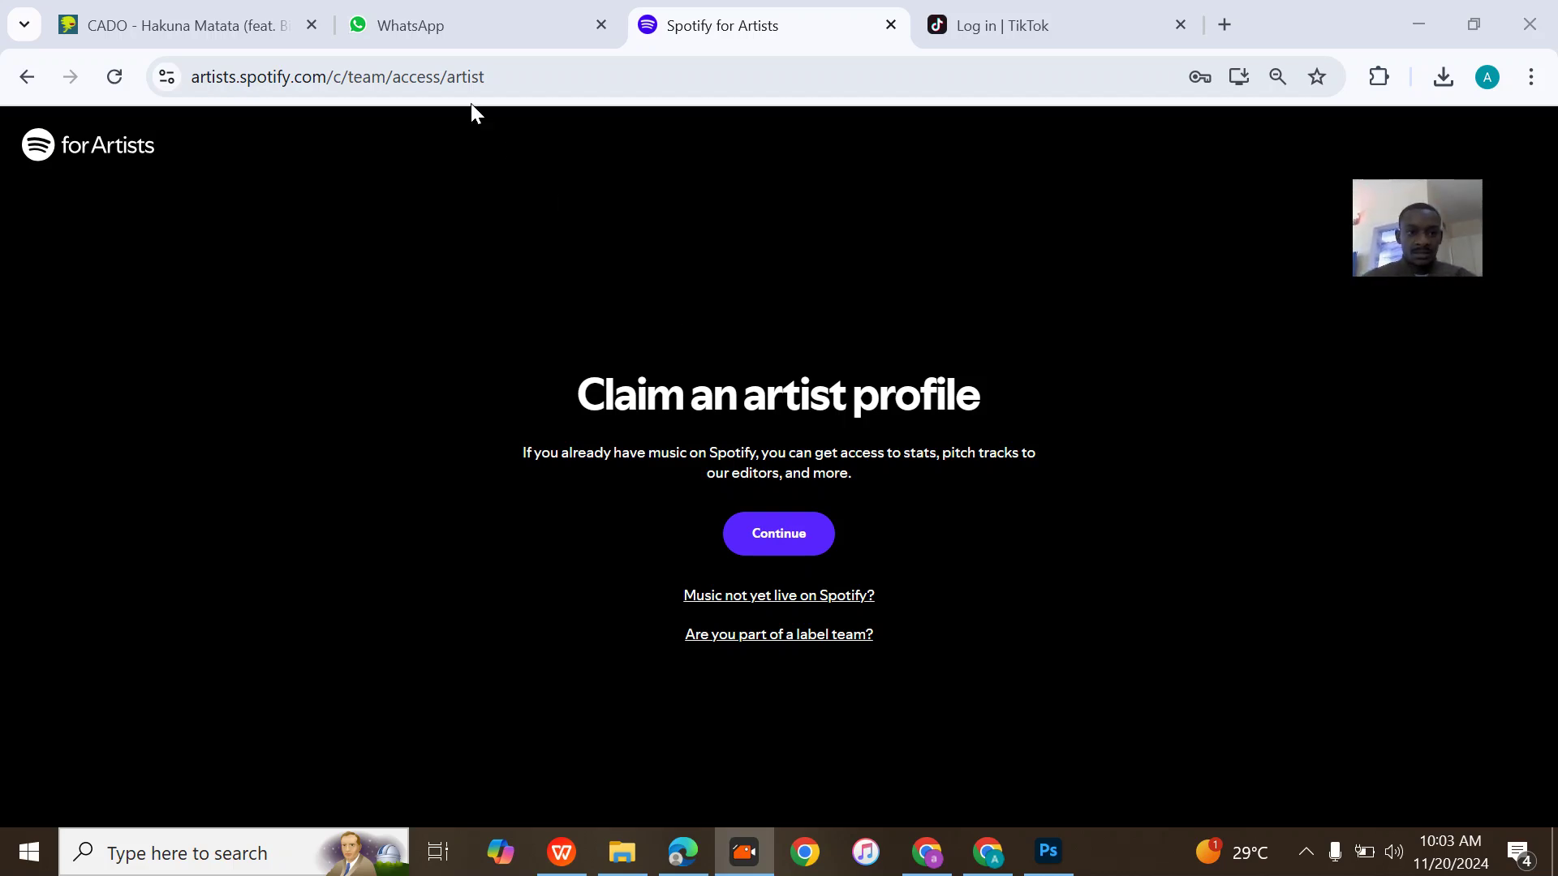
Check CADO's DistroKid releases, then begin claiming an artist profile in Spotify for Artists.
click(210, 26)
scroll(752, 316, up, 10)
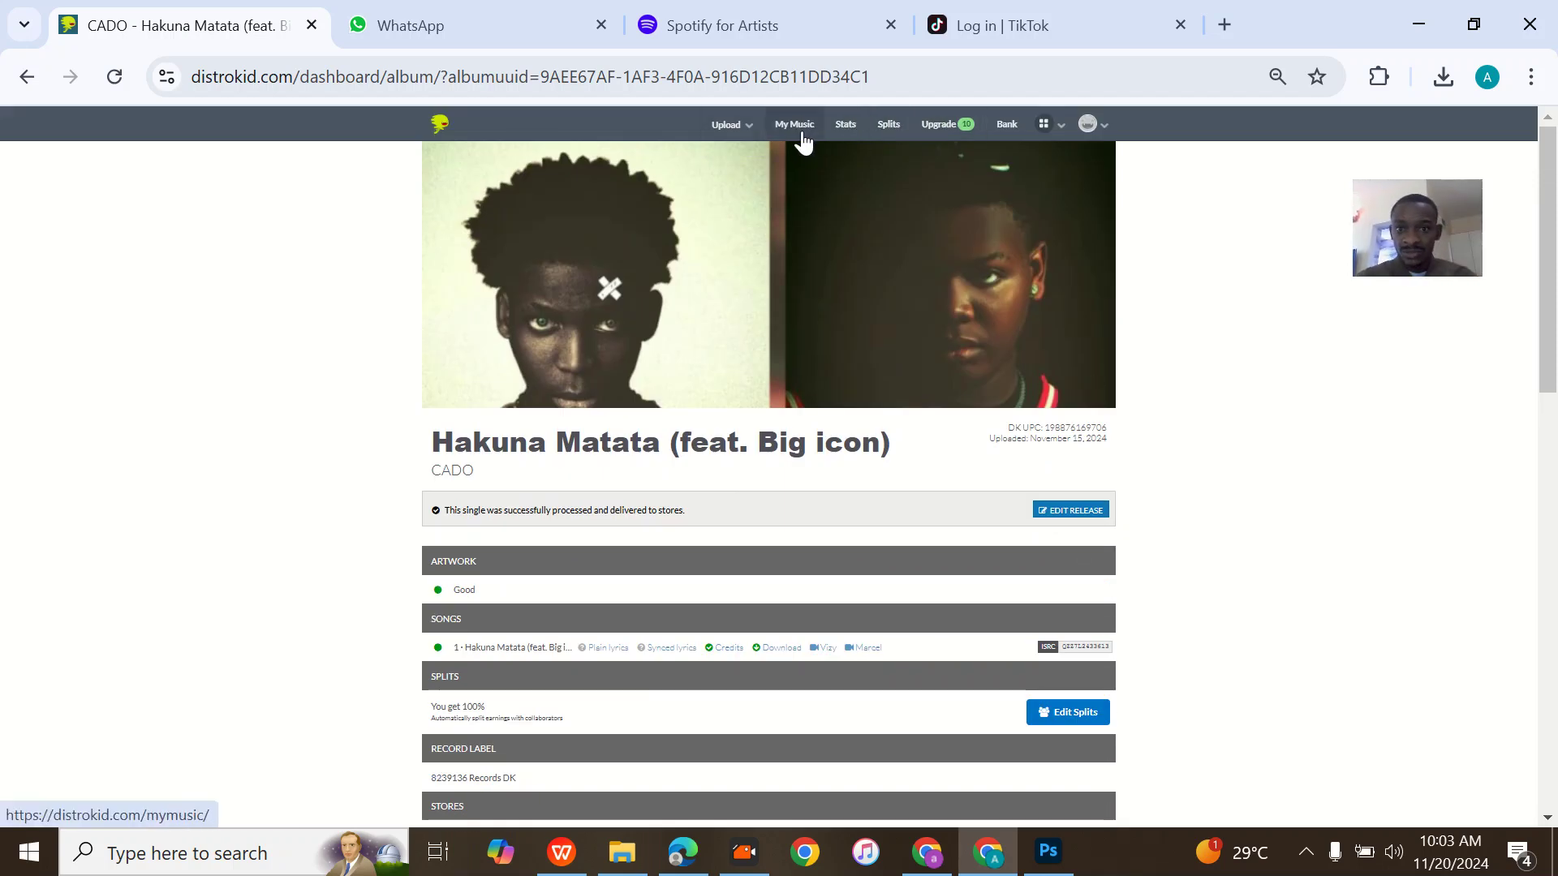
click(798, 129)
click(841, 19)
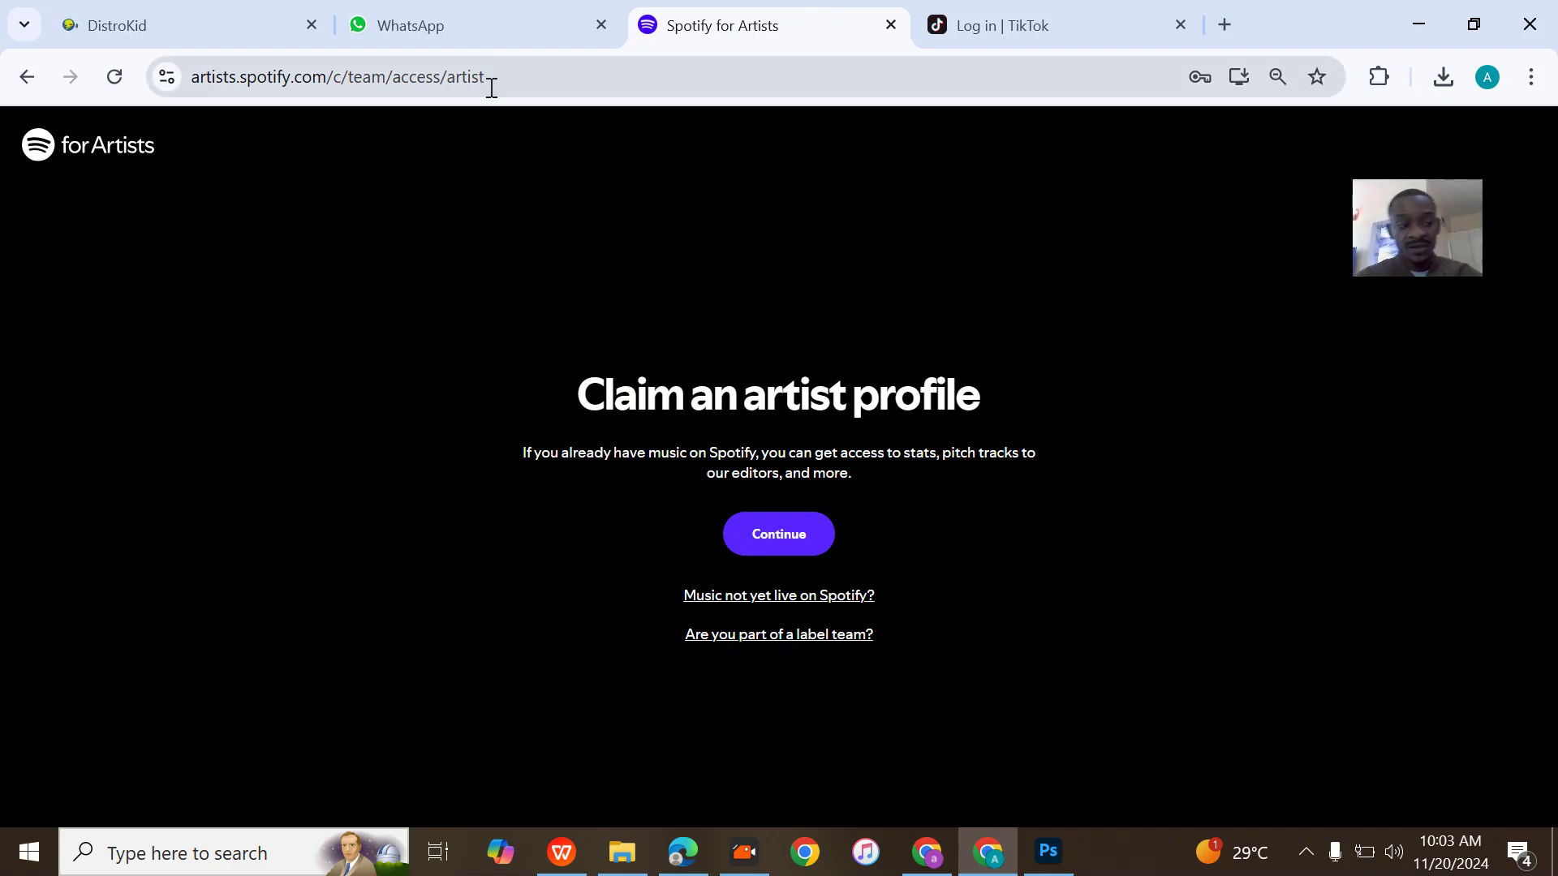
click(765, 543)
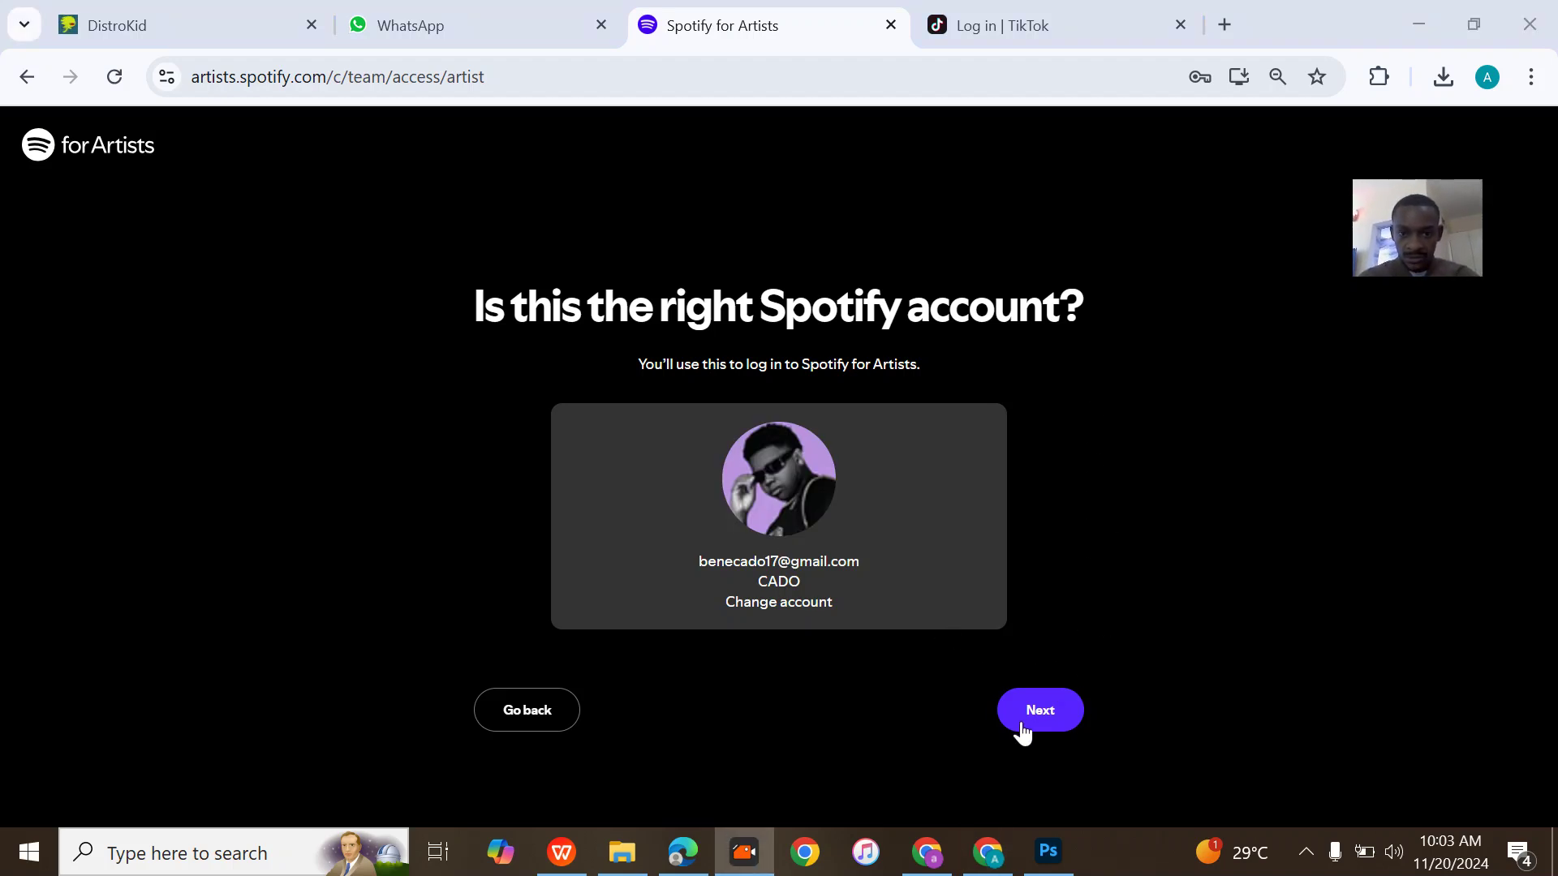
Confirm the logged-in Spotify account and start the artist profile search.
click(1062, 721)
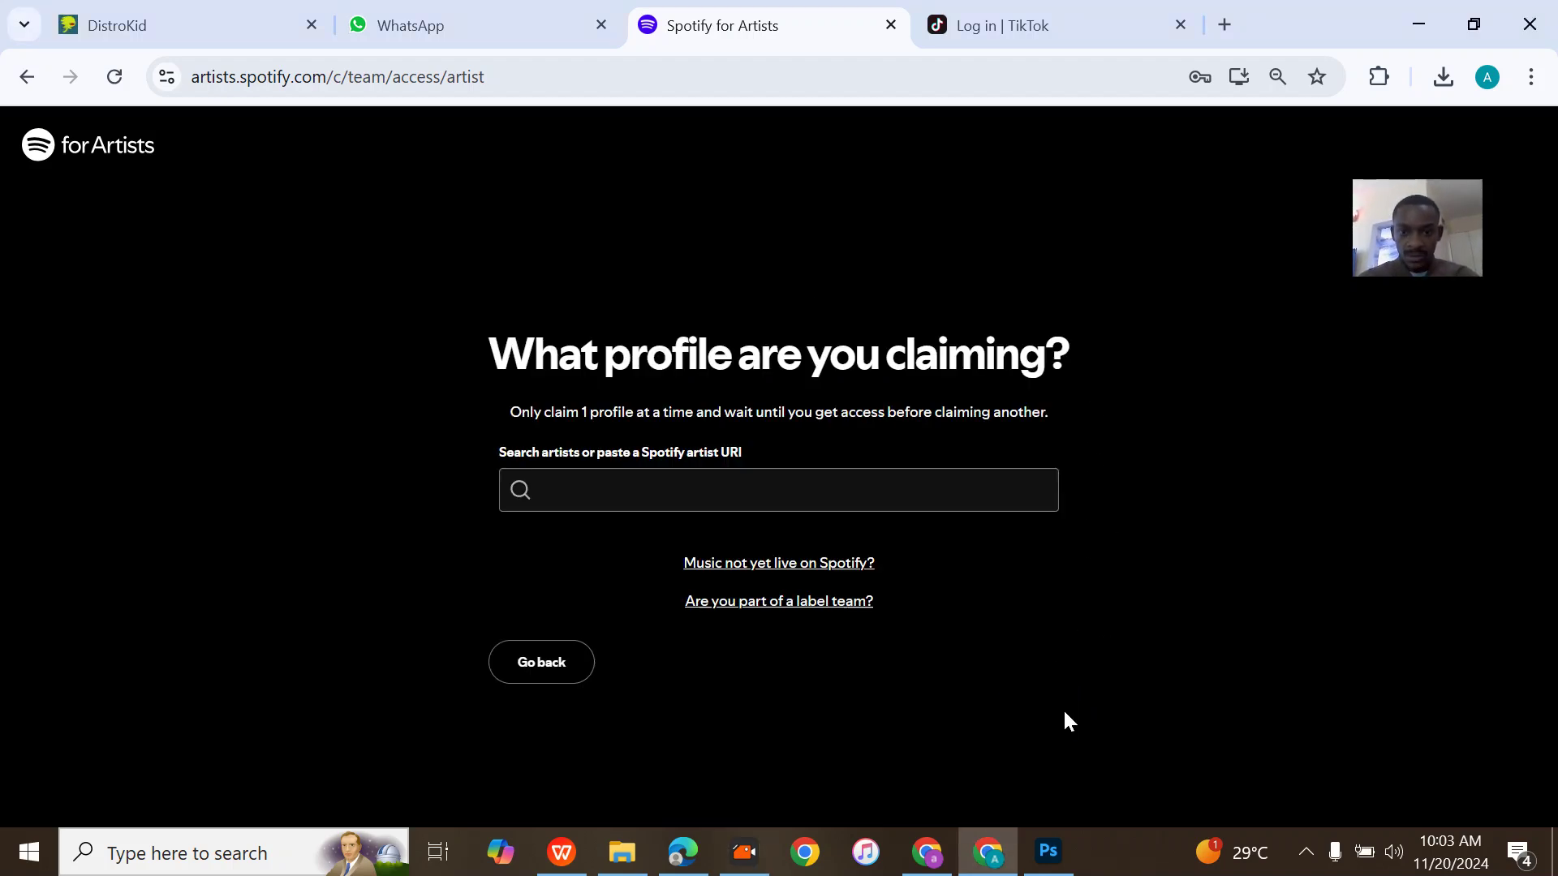
click(757, 488)
text(ca)
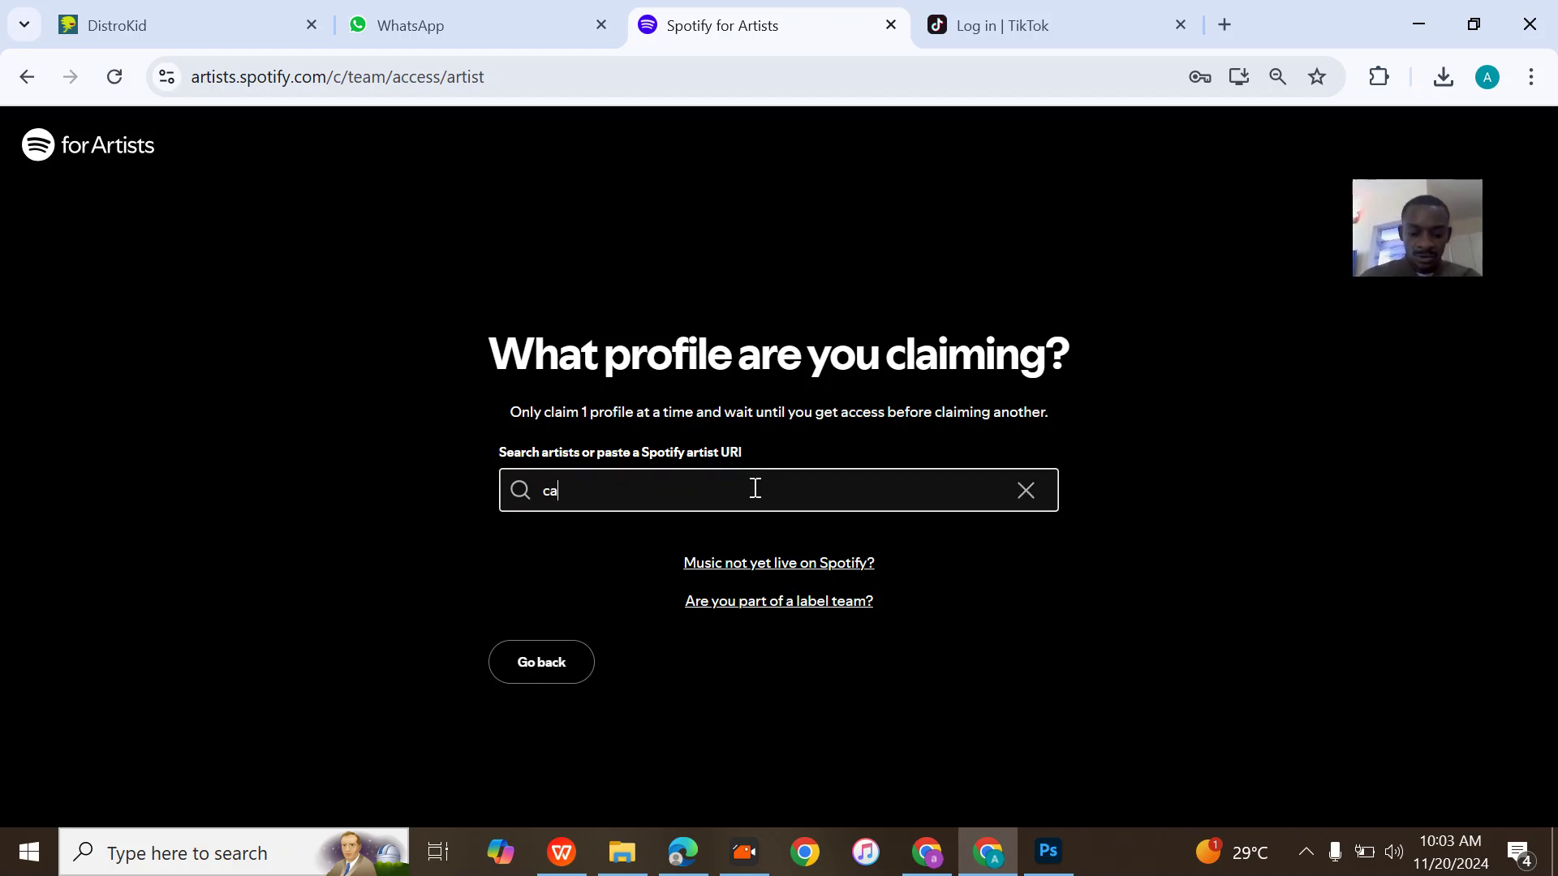
text(do)
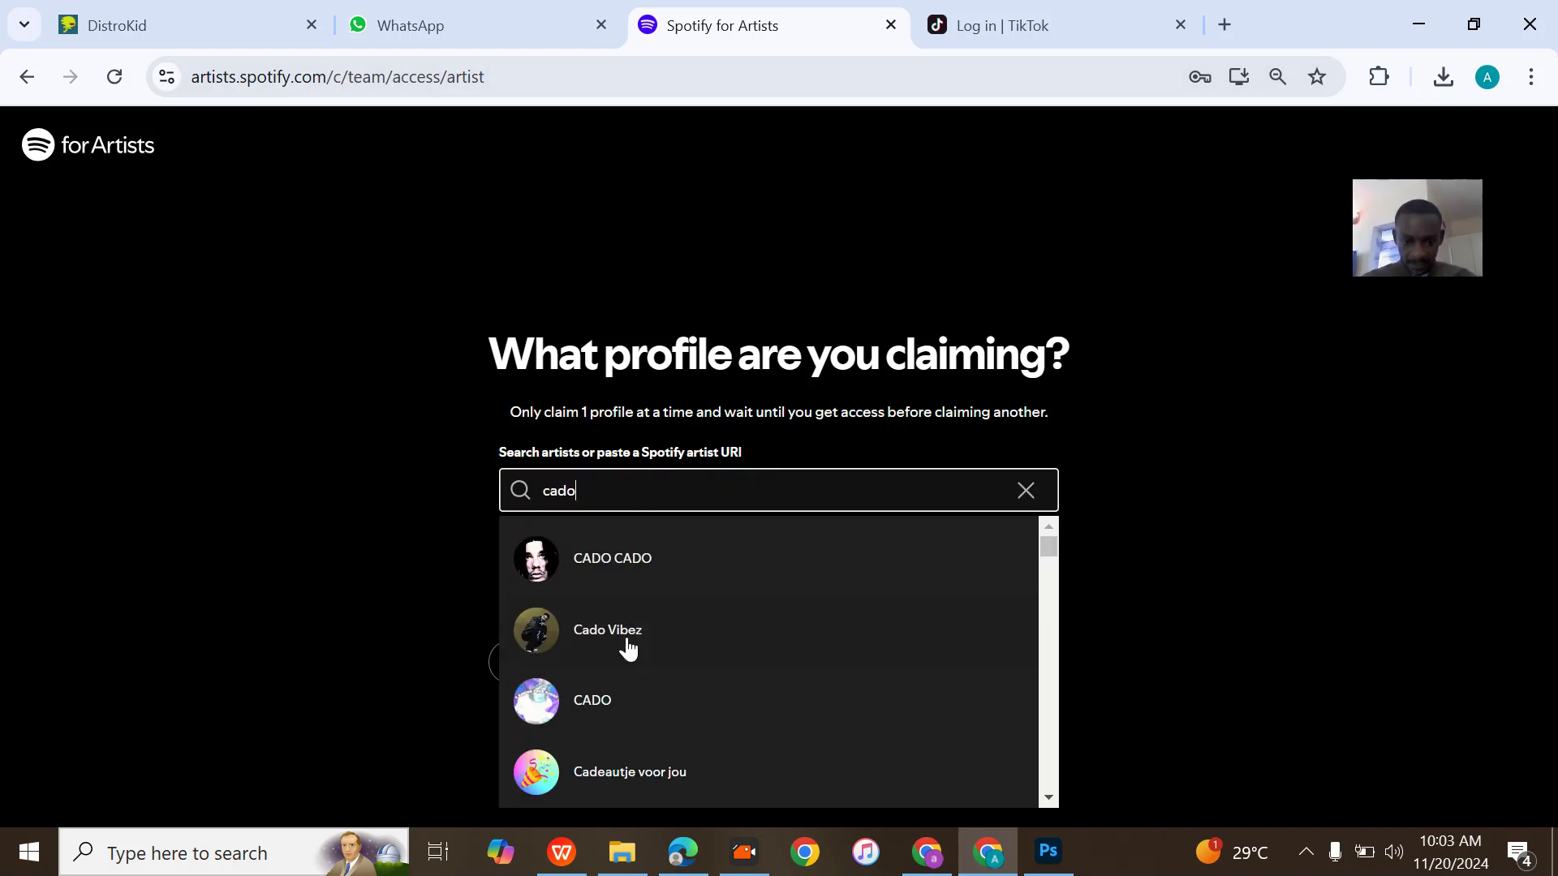
scroll(625, 646, down, 3)
scroll(627, 647, down, 1)
scroll(627, 649, down, 1)
scroll(627, 647, down, 2)
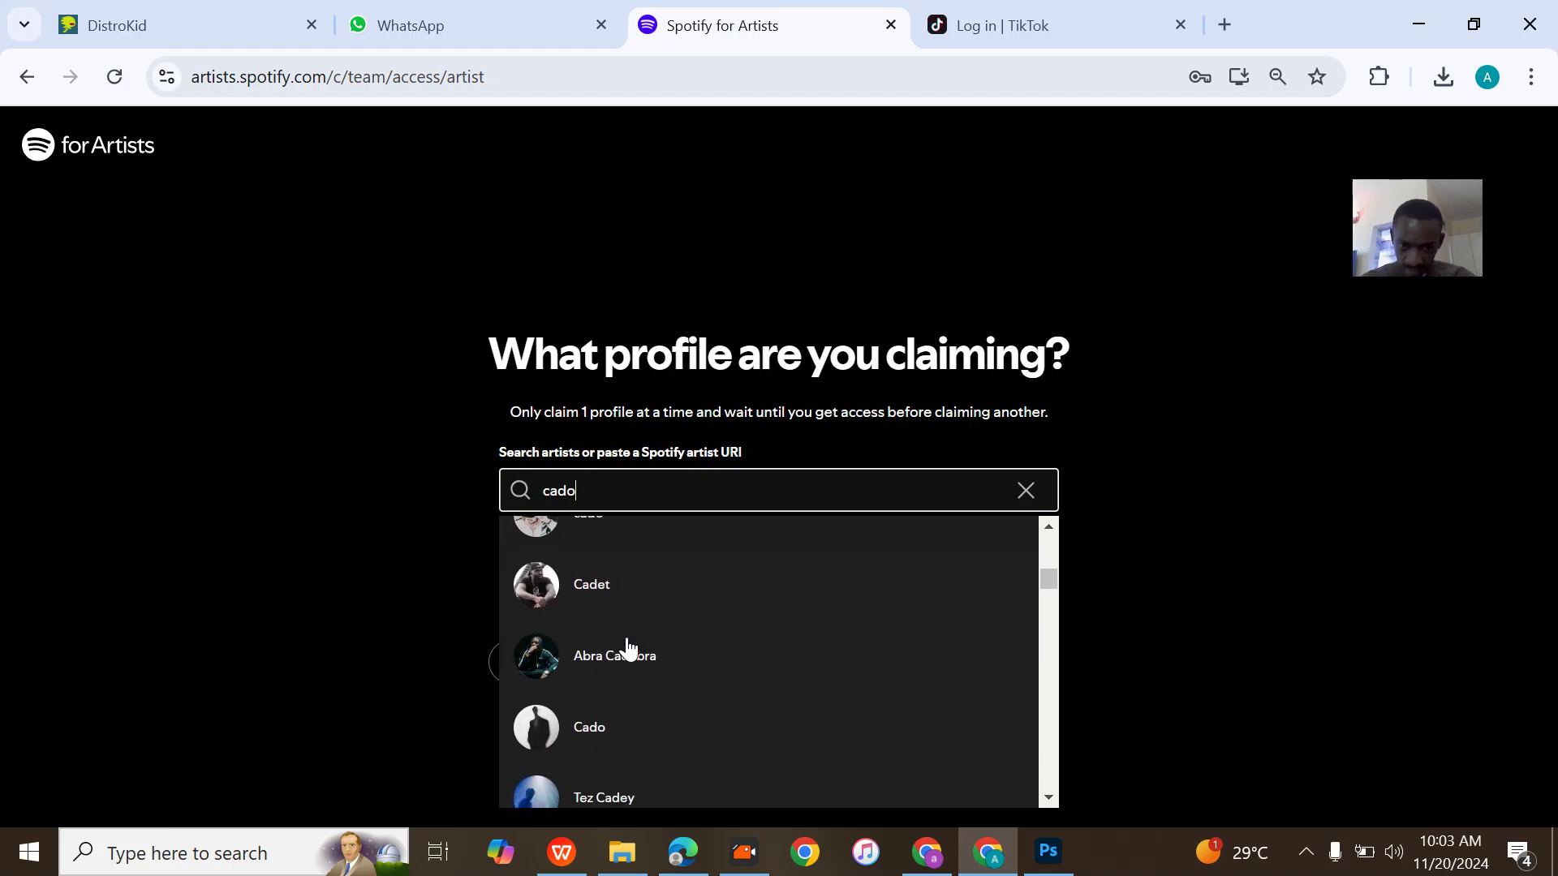
scroll(625, 646, down, 2)
scroll(626, 646, down, 1)
scroll(626, 647, down, 1)
scroll(625, 647, down, 2)
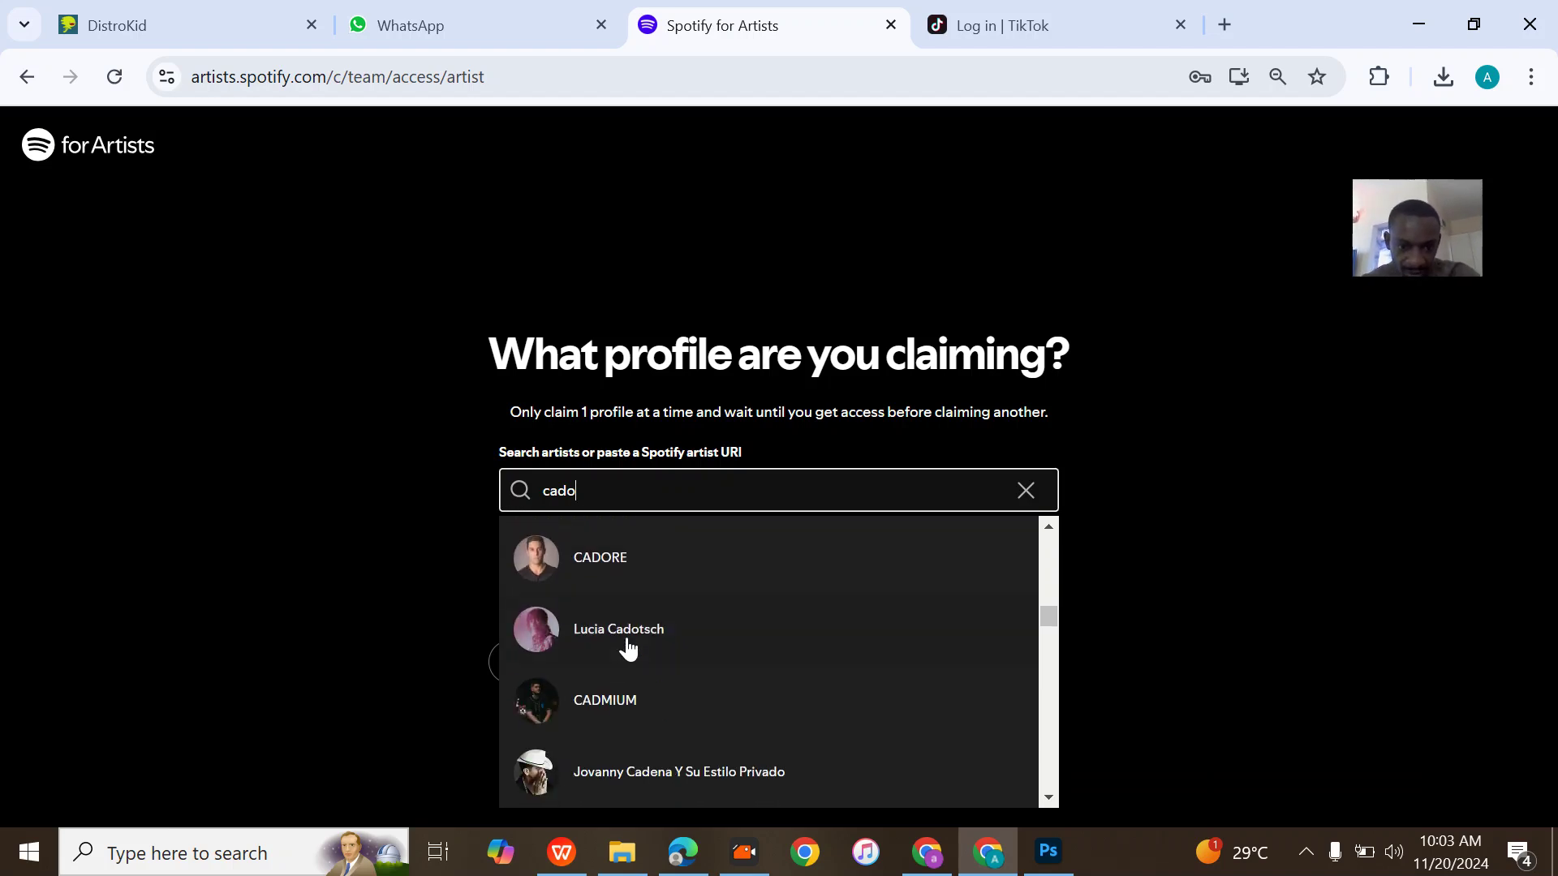
scroll(626, 647, down, 2)
scroll(625, 647, down, 2)
scroll(626, 645, up, 1)
scroll(626, 647, down, 2)
scroll(627, 646, down, 2)
scroll(626, 647, down, 1)
scroll(625, 647, down, 1)
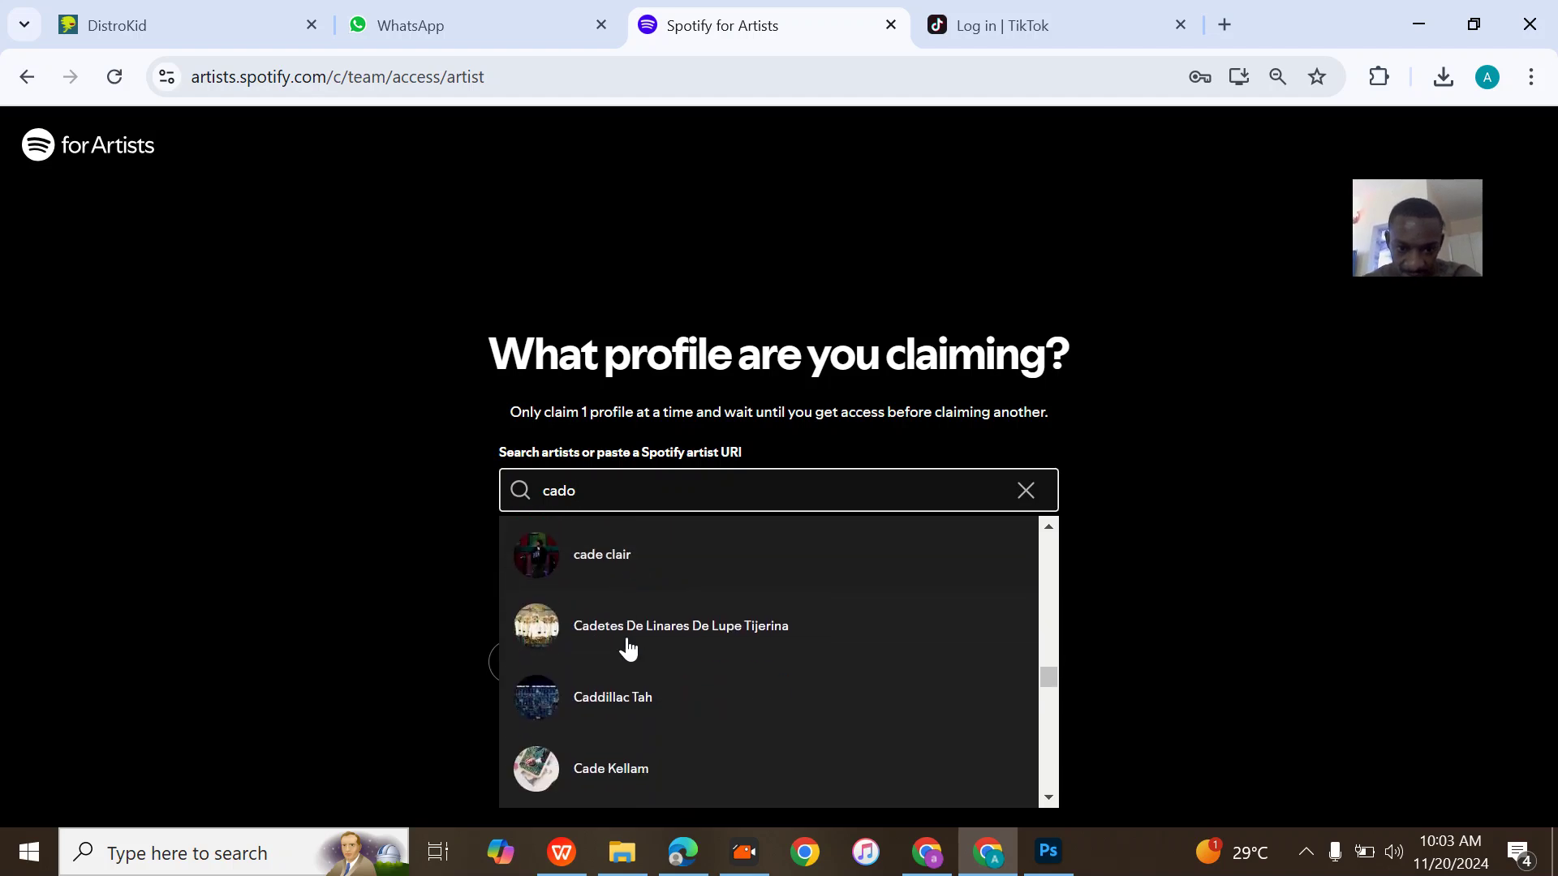
scroll(625, 646, down, 2)
scroll(626, 646, down, 1)
scroll(625, 646, down, 2)
scroll(627, 646, down, 2)
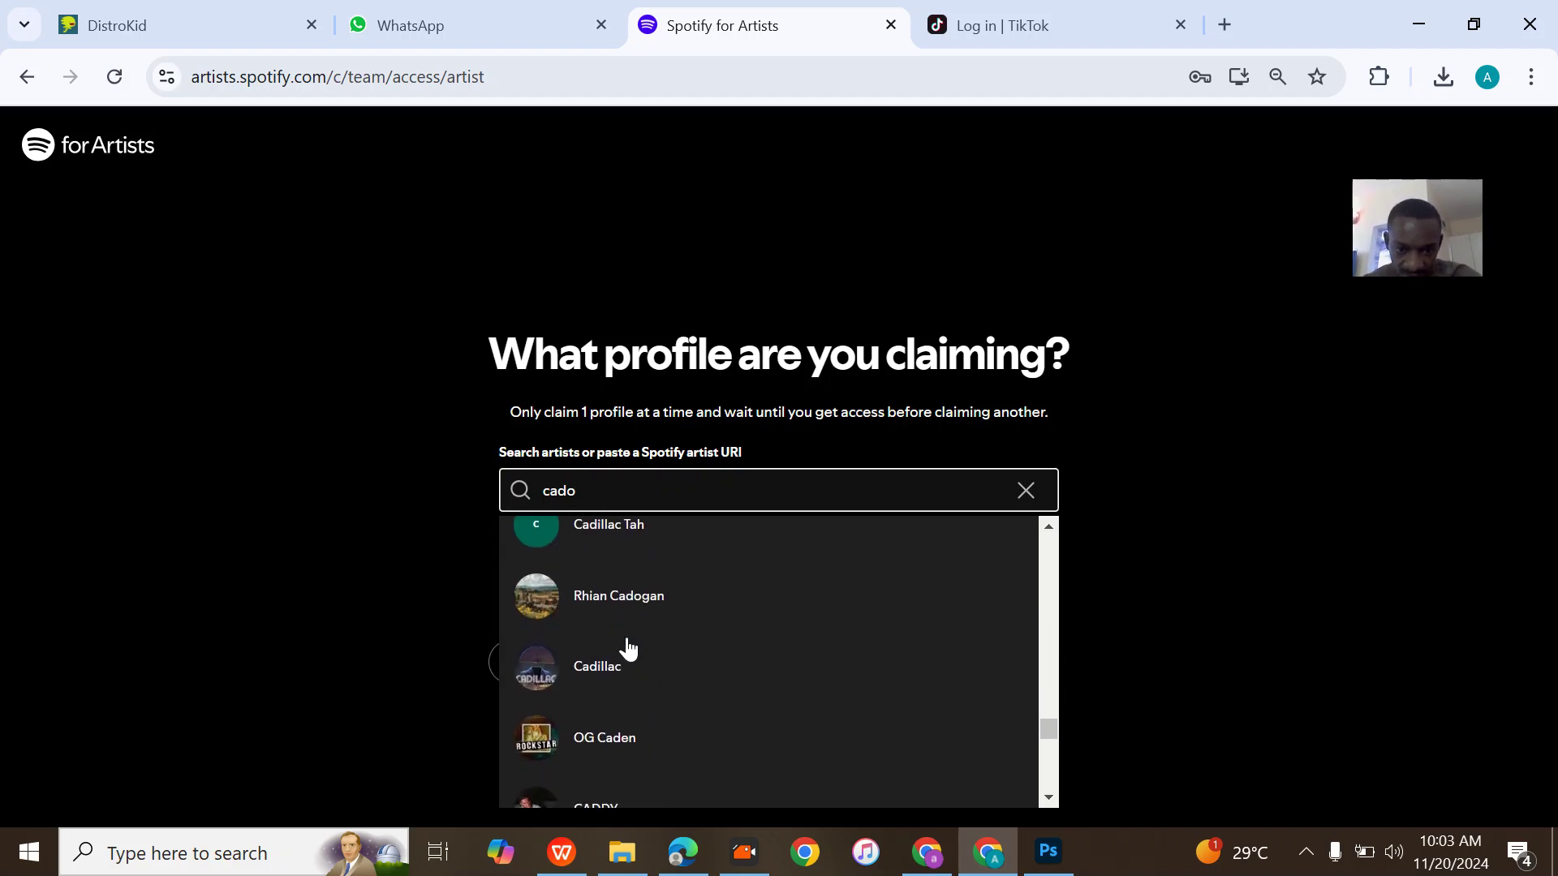
scroll(626, 646, down, 2)
scroll(626, 646, down, 2)
scroll(626, 646, down, 2)
scroll(627, 646, down, 2)
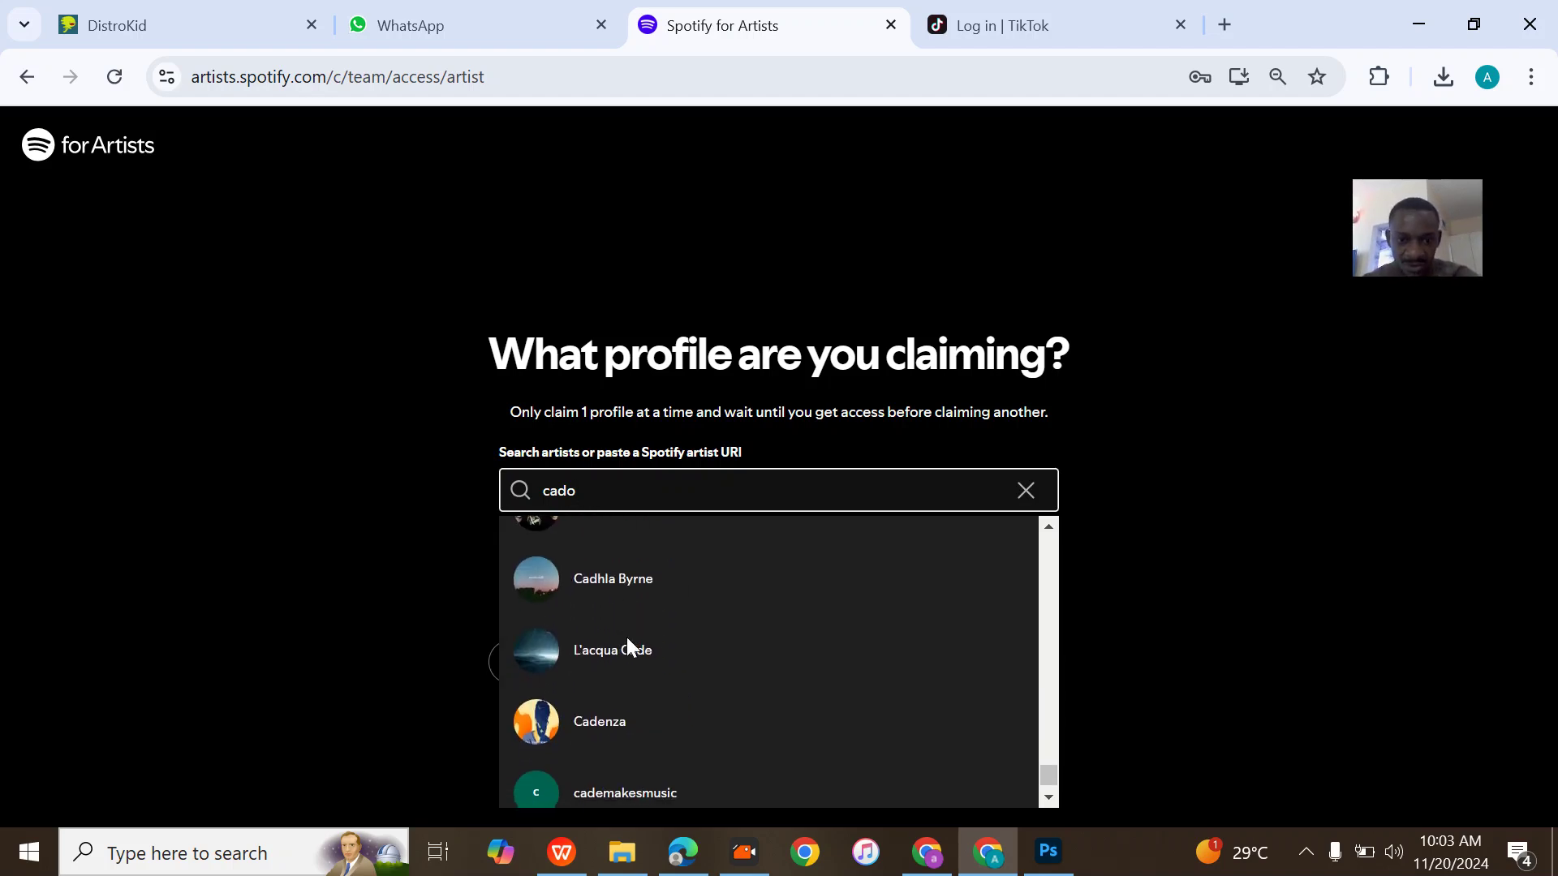
scroll(625, 647, down, 1)
Open the Hakuna Matata single's Spotify store link from DistroKid in a new tab.
click(229, 10)
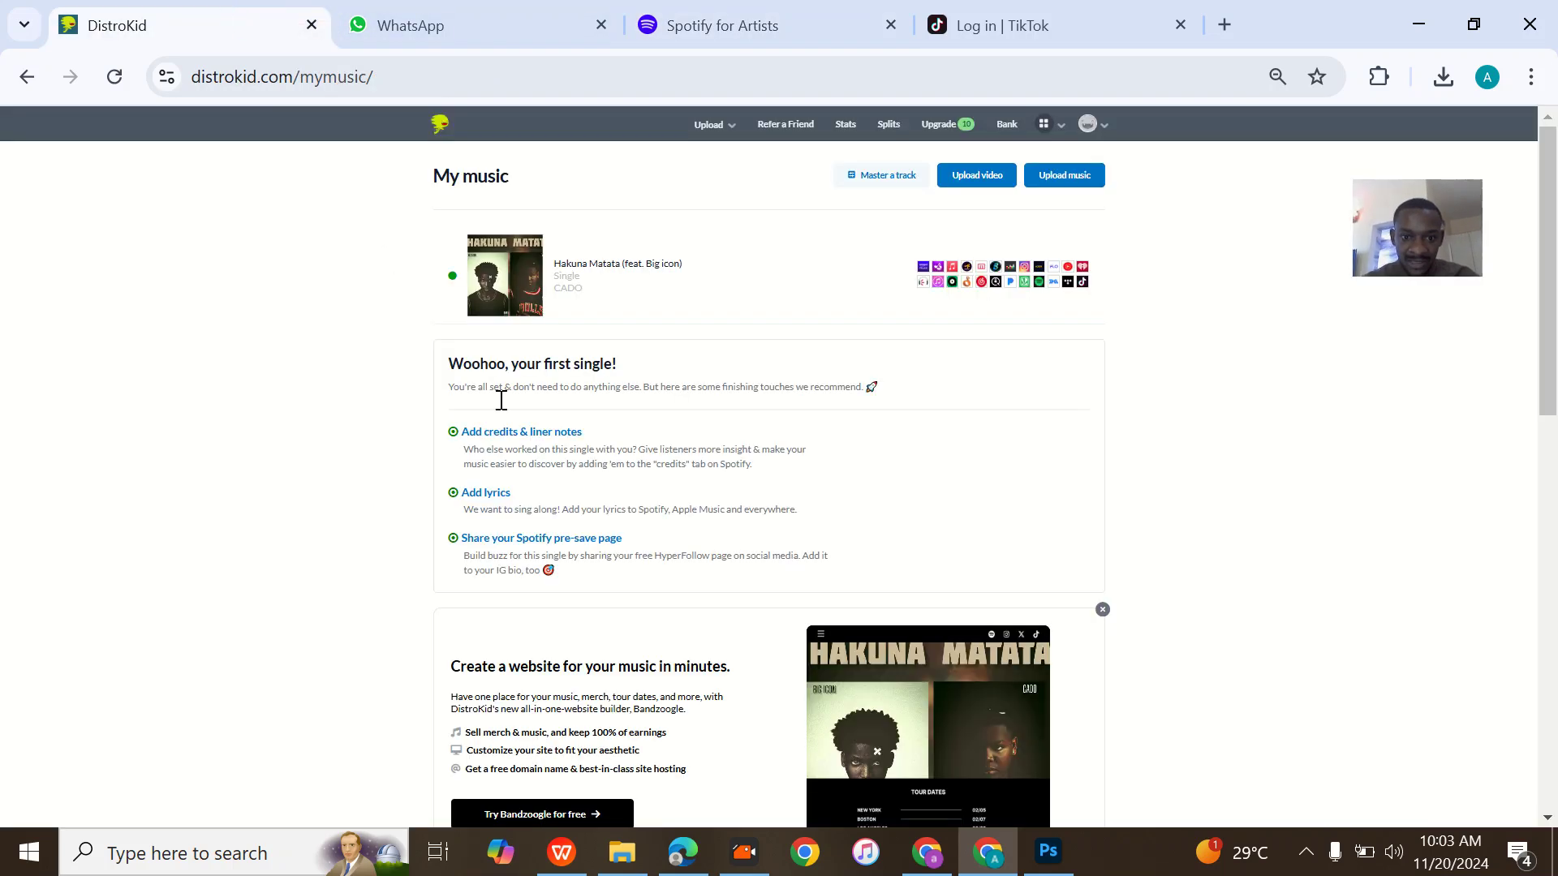
click(597, 267)
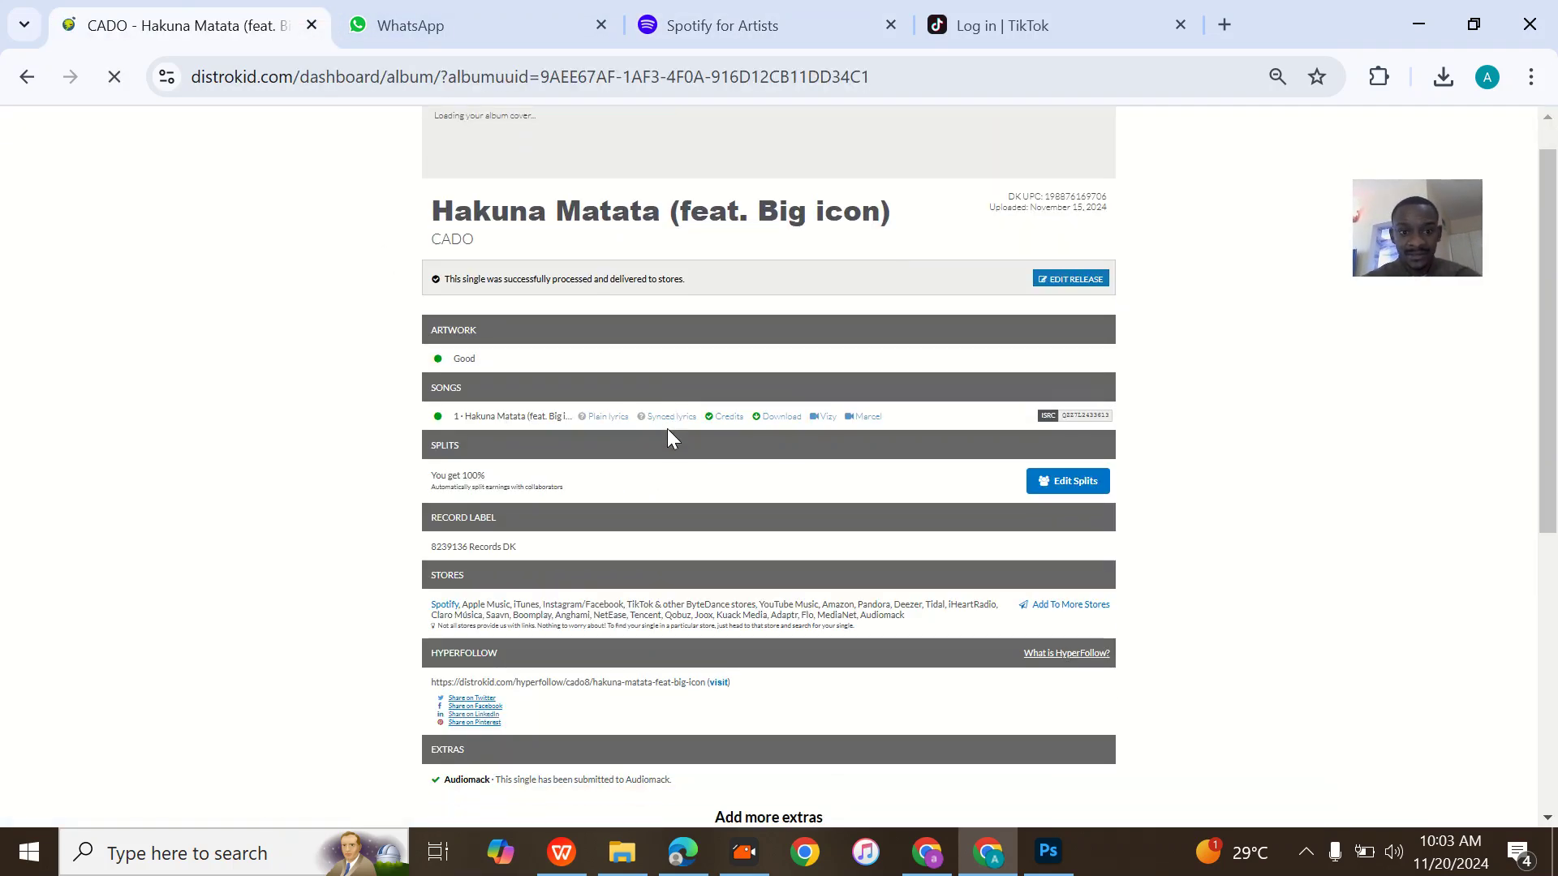
scroll(667, 439, down, 3)
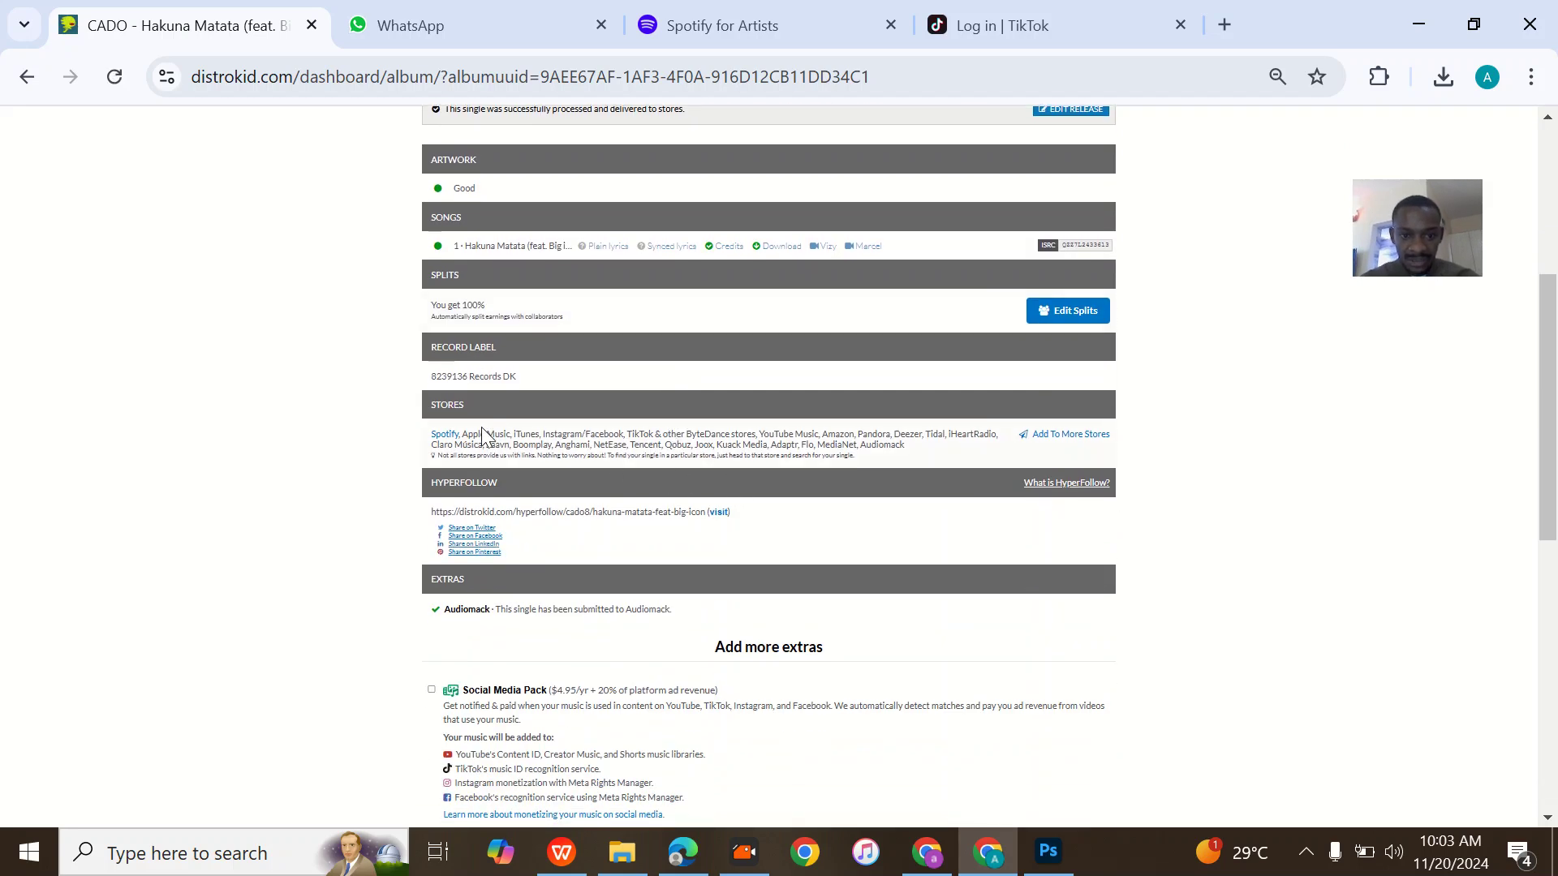
click(447, 437)
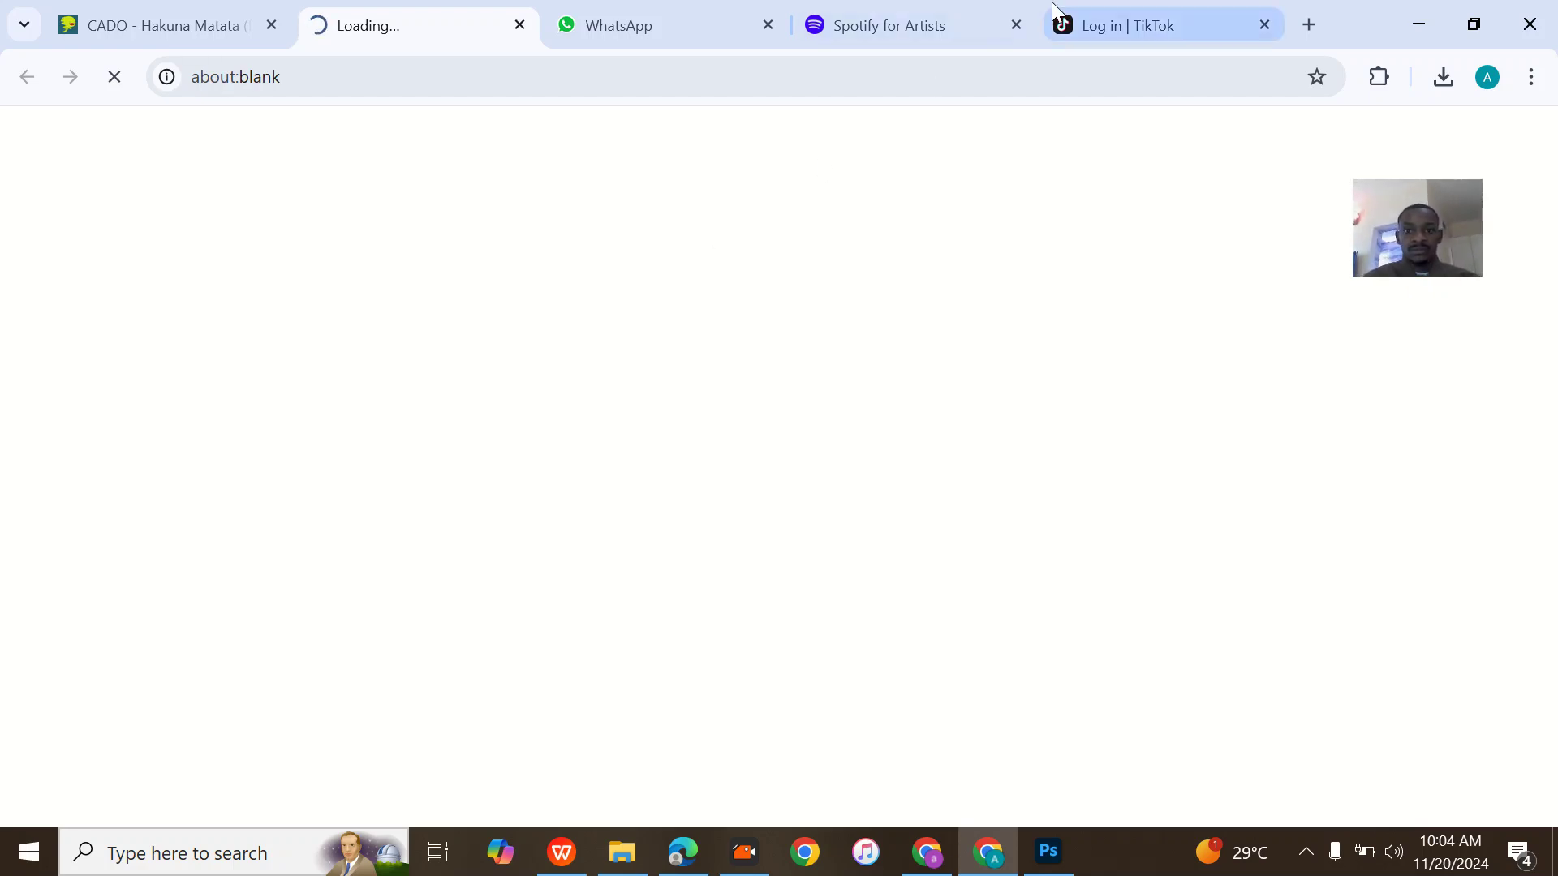
click(921, 10)
Open CADO's artist page from the Hakuna Matata single and copy its link.
click(595, 292)
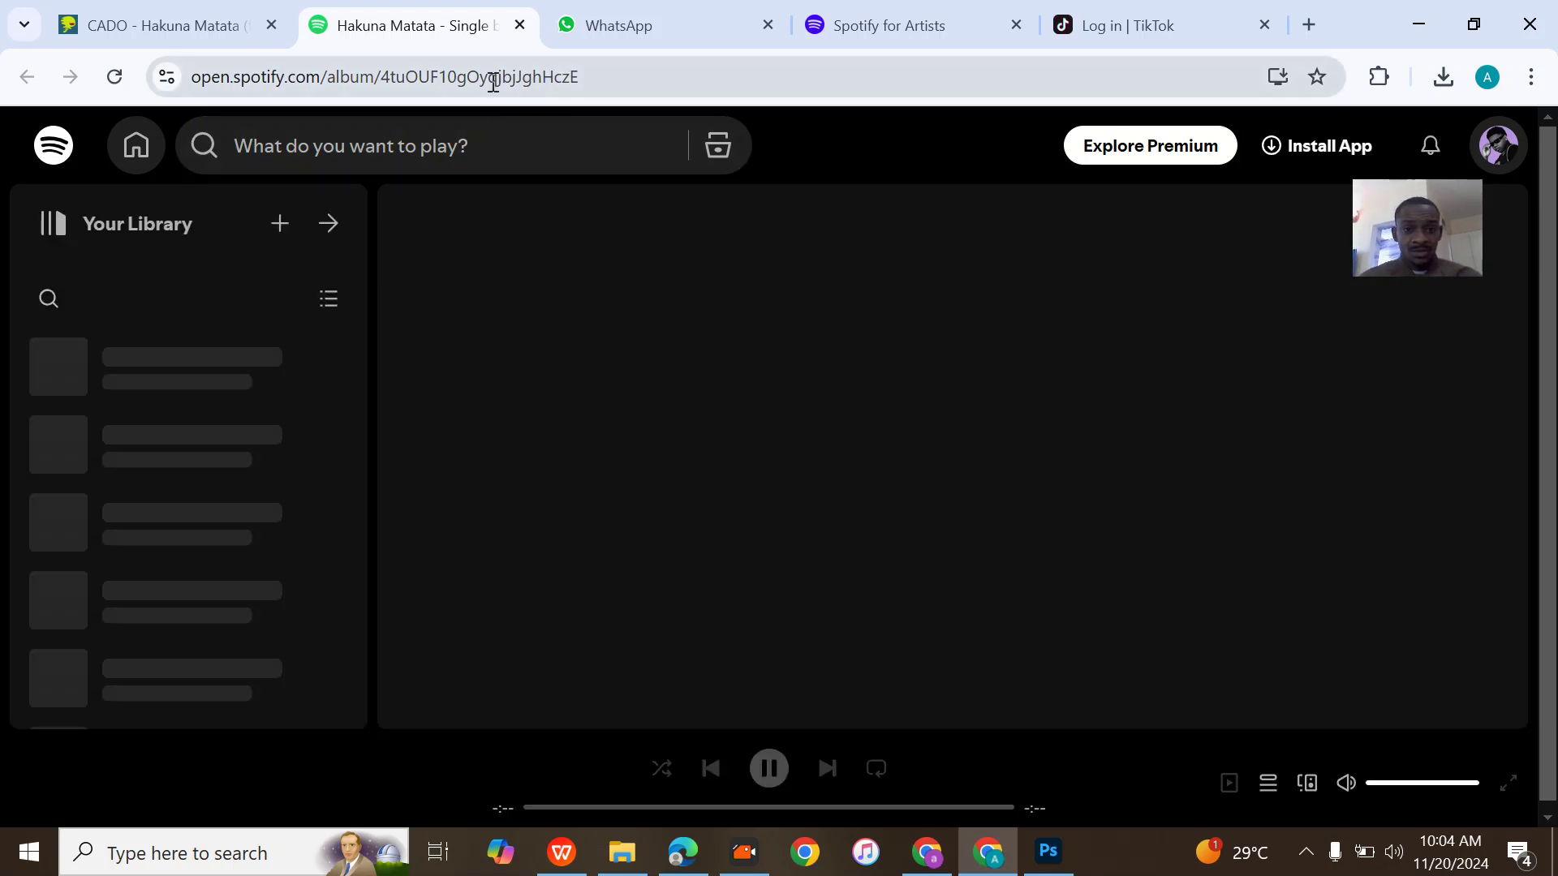
scroll(565, 398, down, 2)
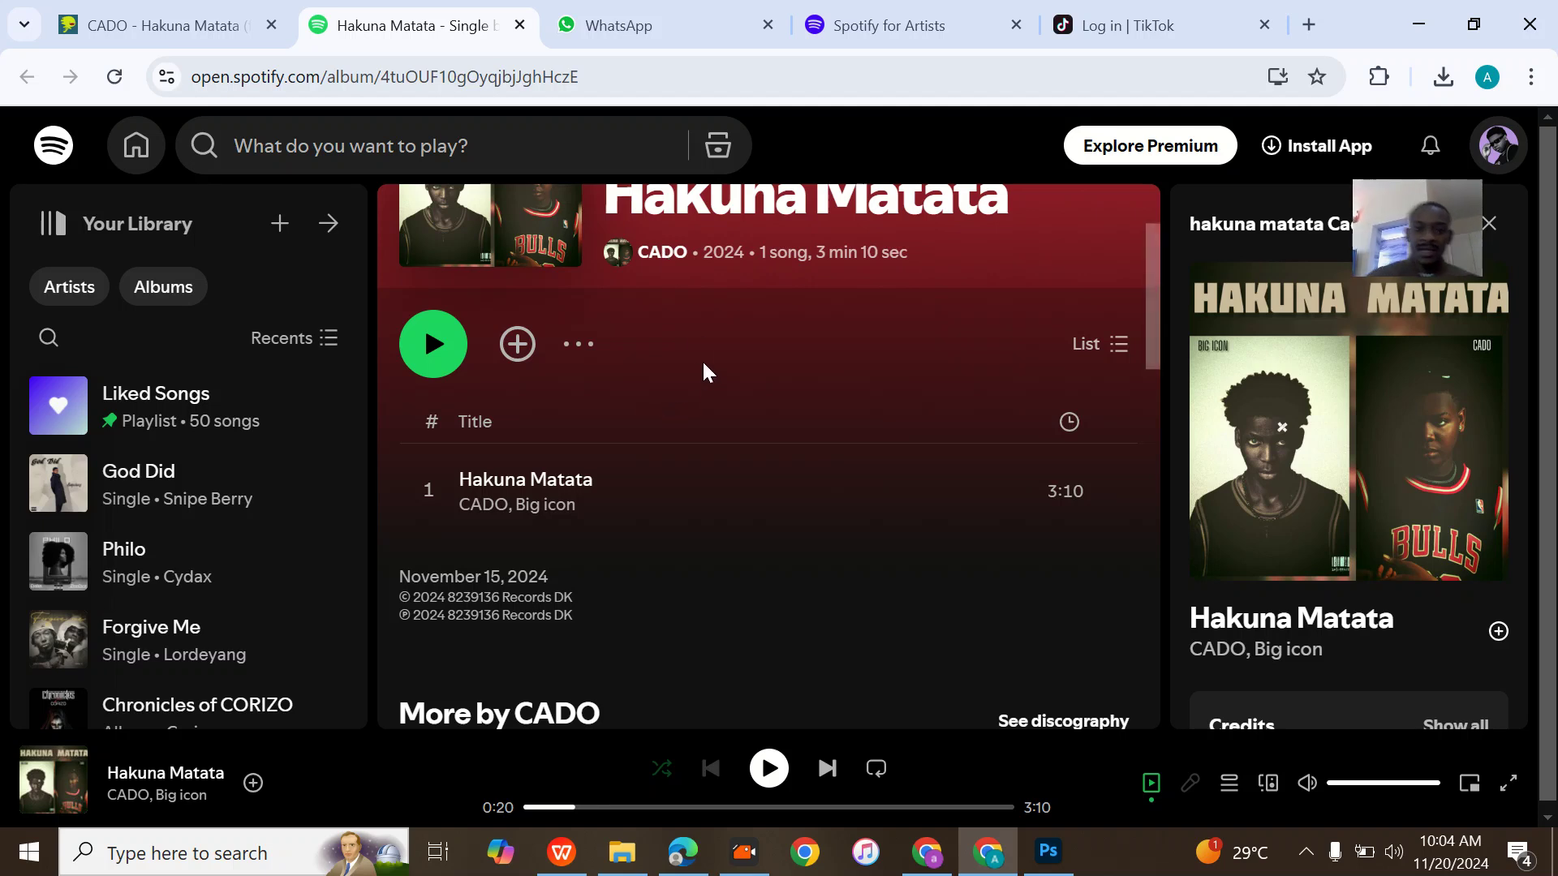
scroll(703, 359, up, 2)
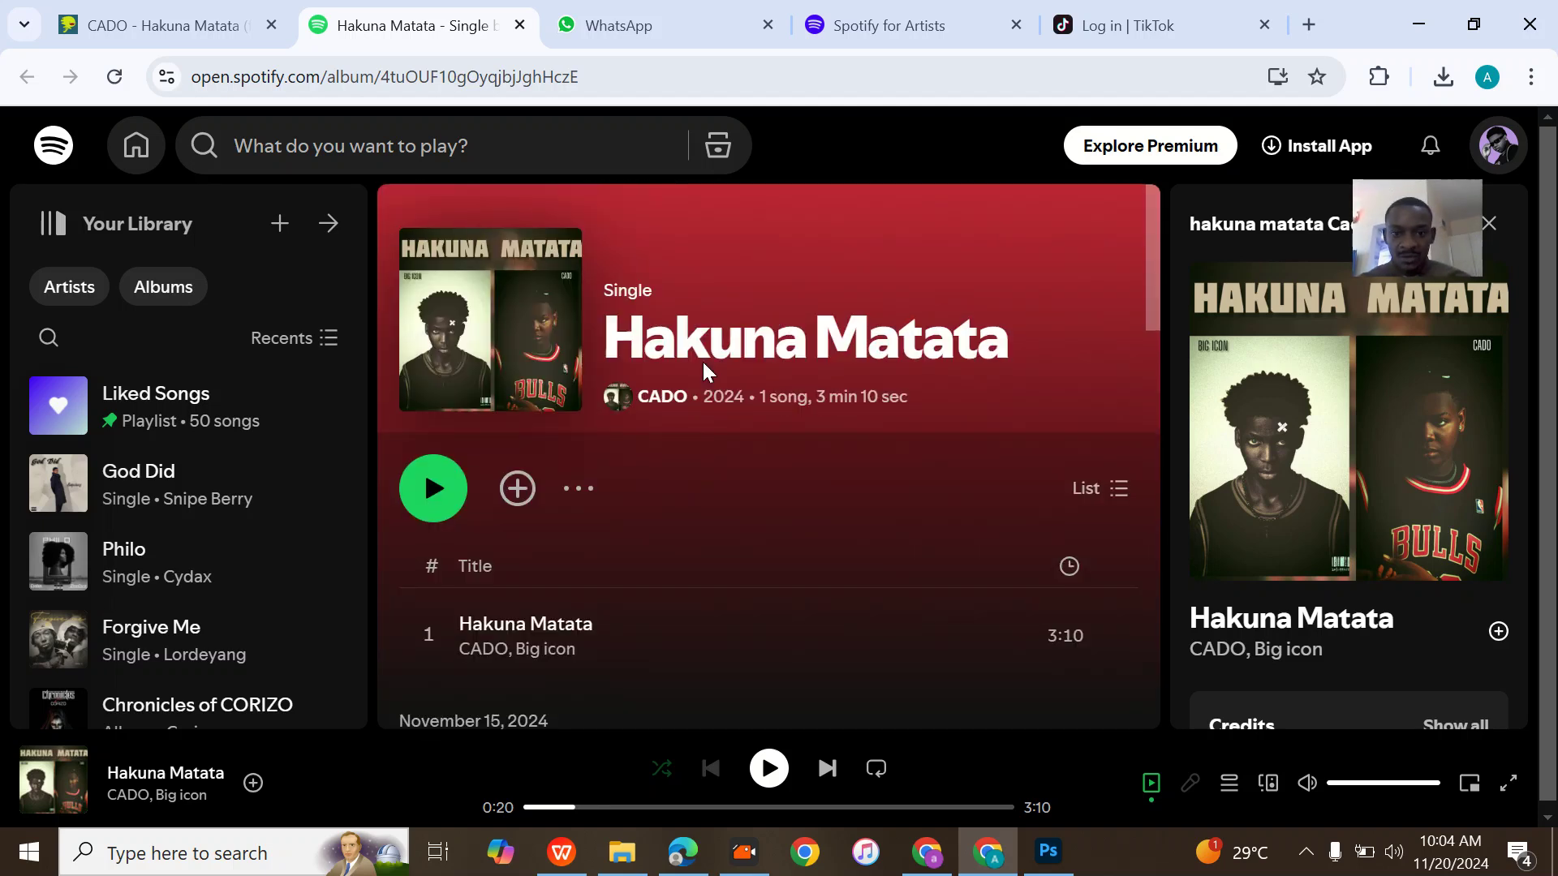
click(667, 403)
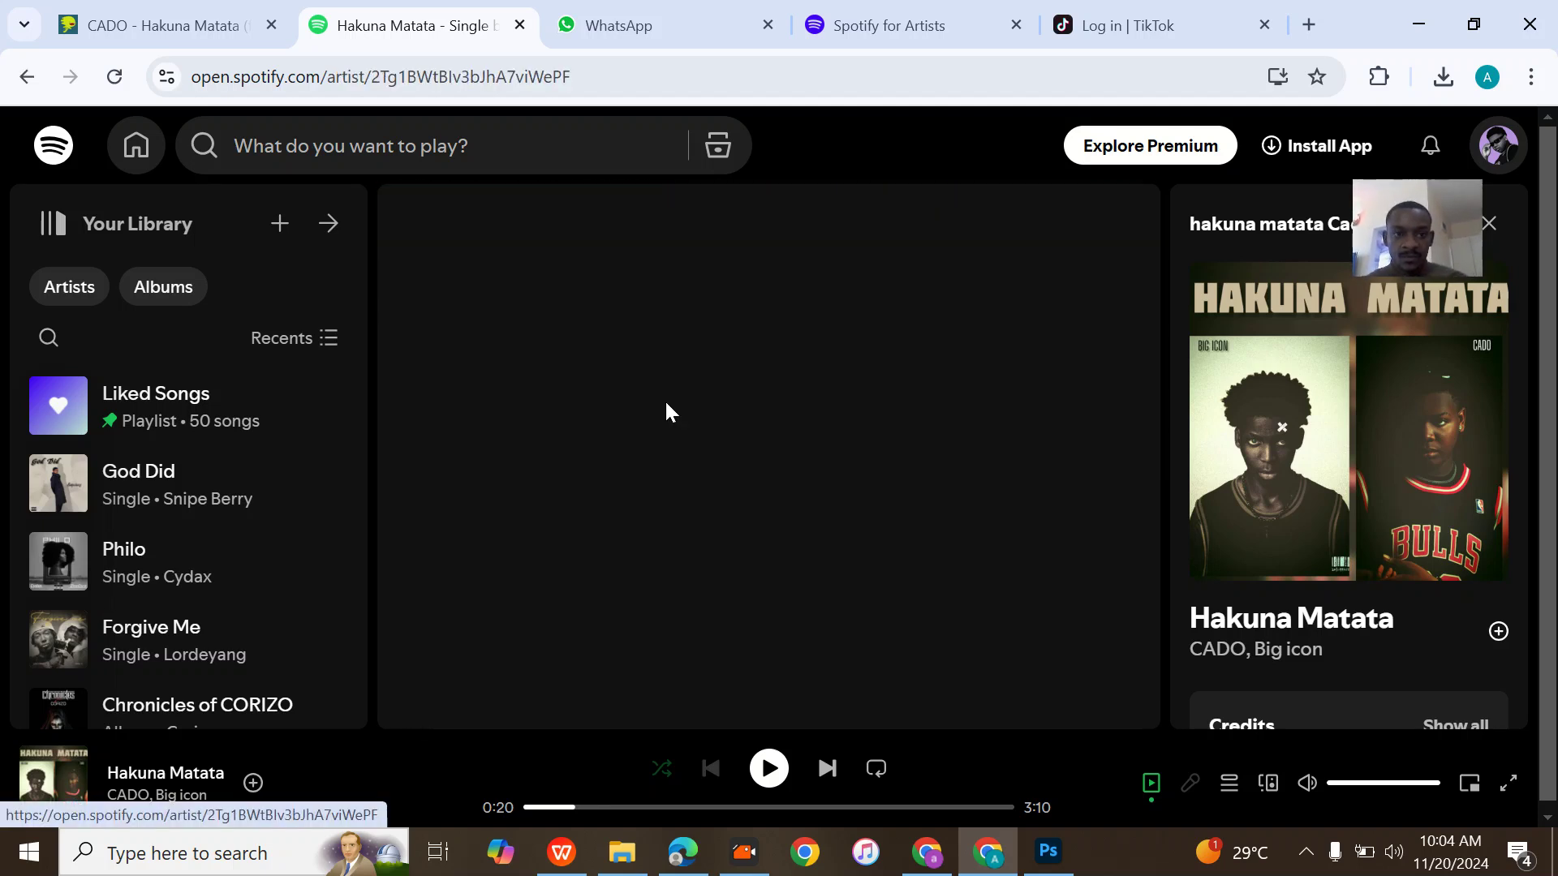
click(508, 76)
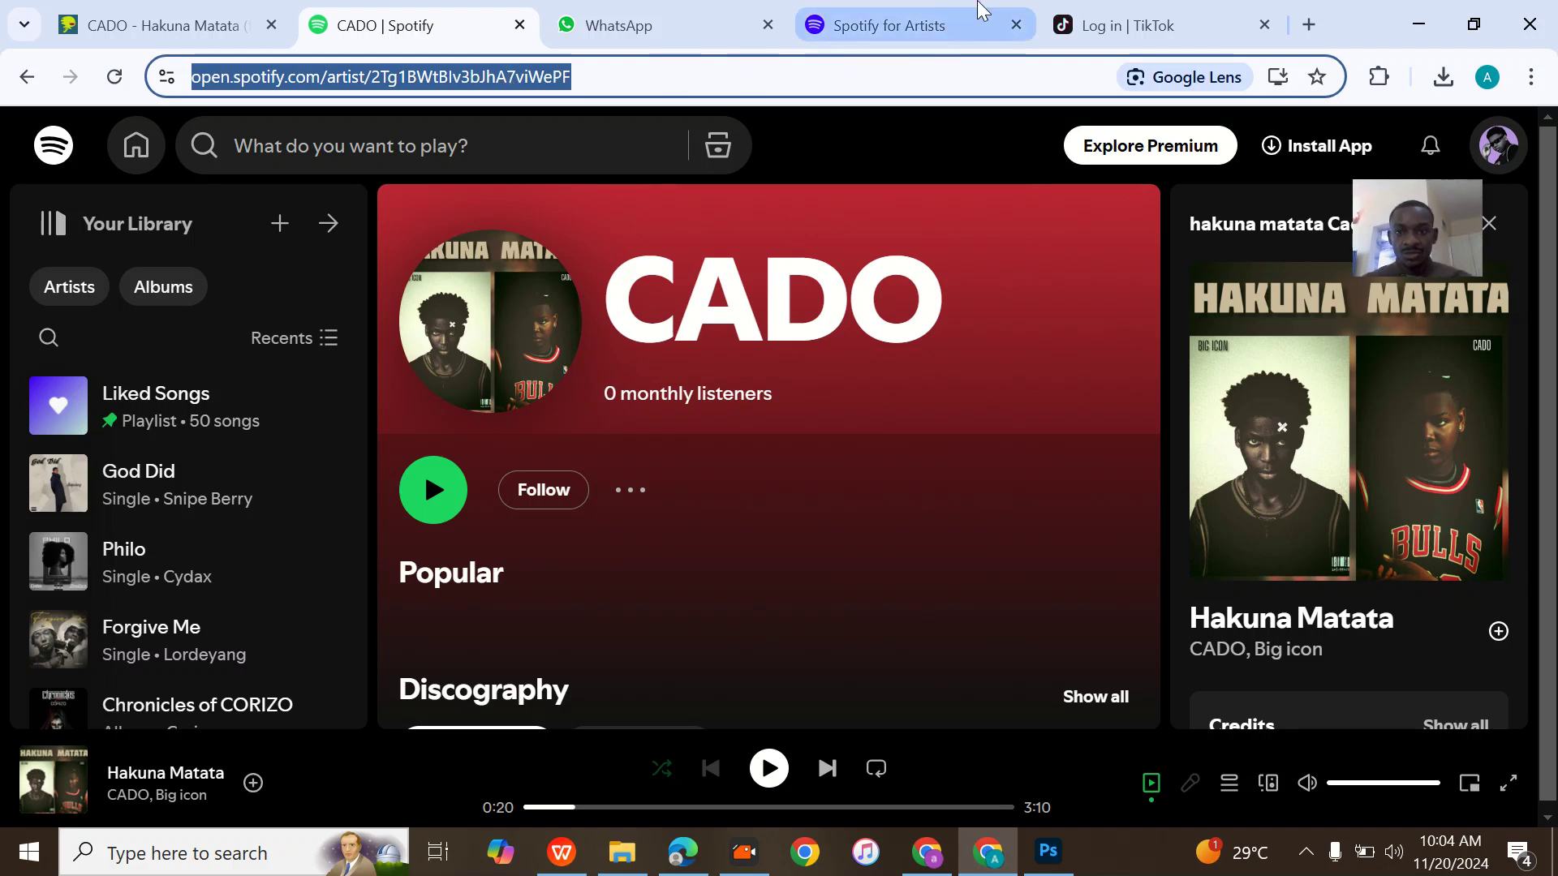
Paste CADO's artist link into the profile claim search, replacing the old text.
click(959, 25)
click(700, 493)
key(ctrl+a)
text(https://open.spotify.com/artist/2Tg1BWtBlv3bJhA7viWePF)
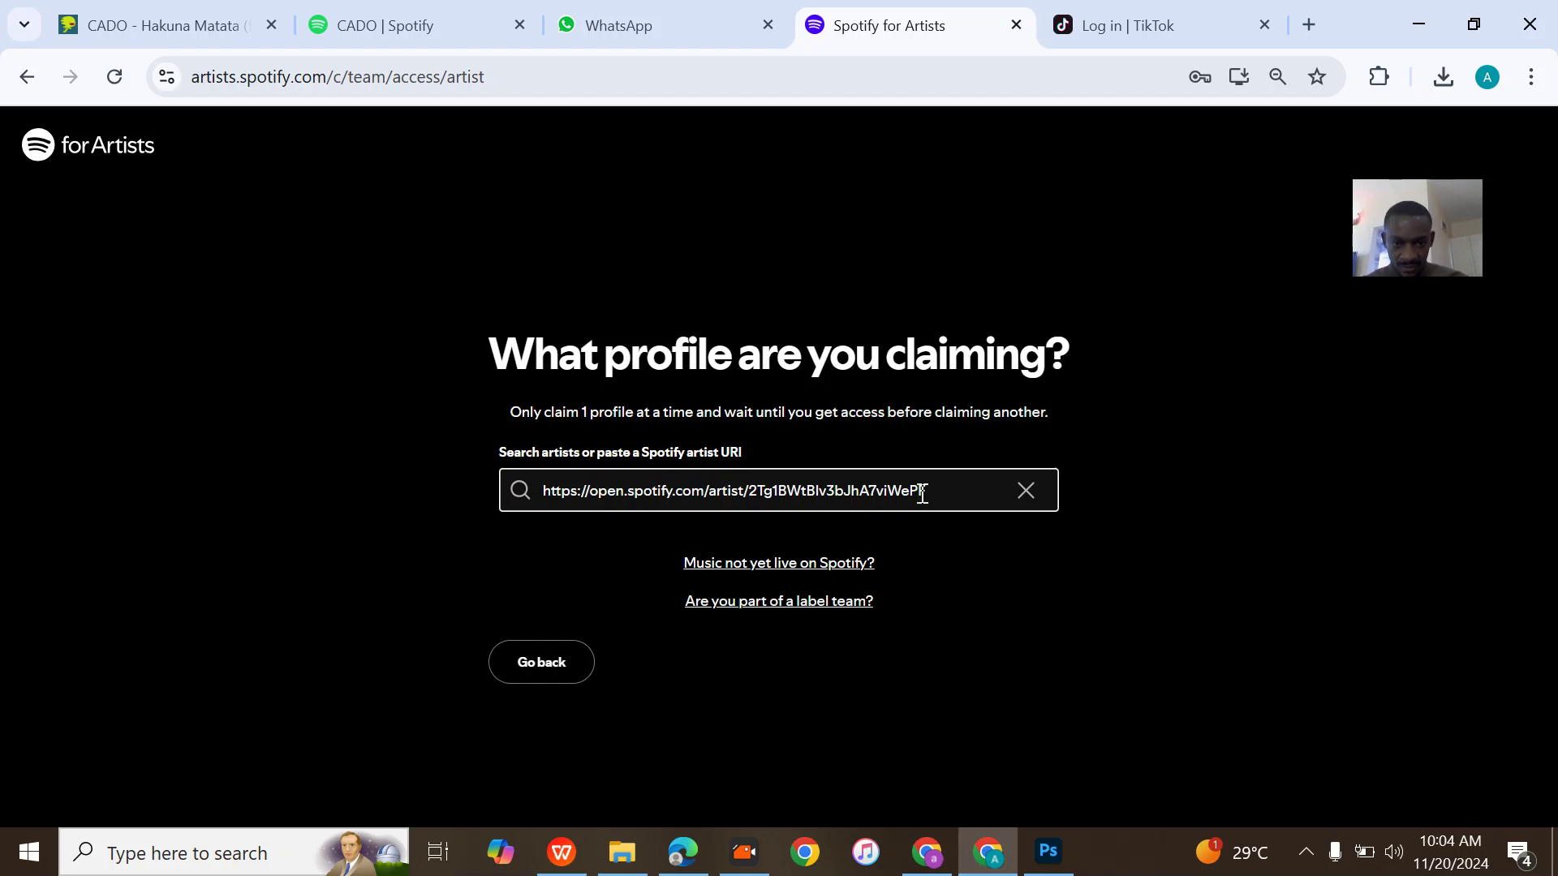
Clear the search, reconfirm the account, and re-paste CADO's artist link.
click(1026, 491)
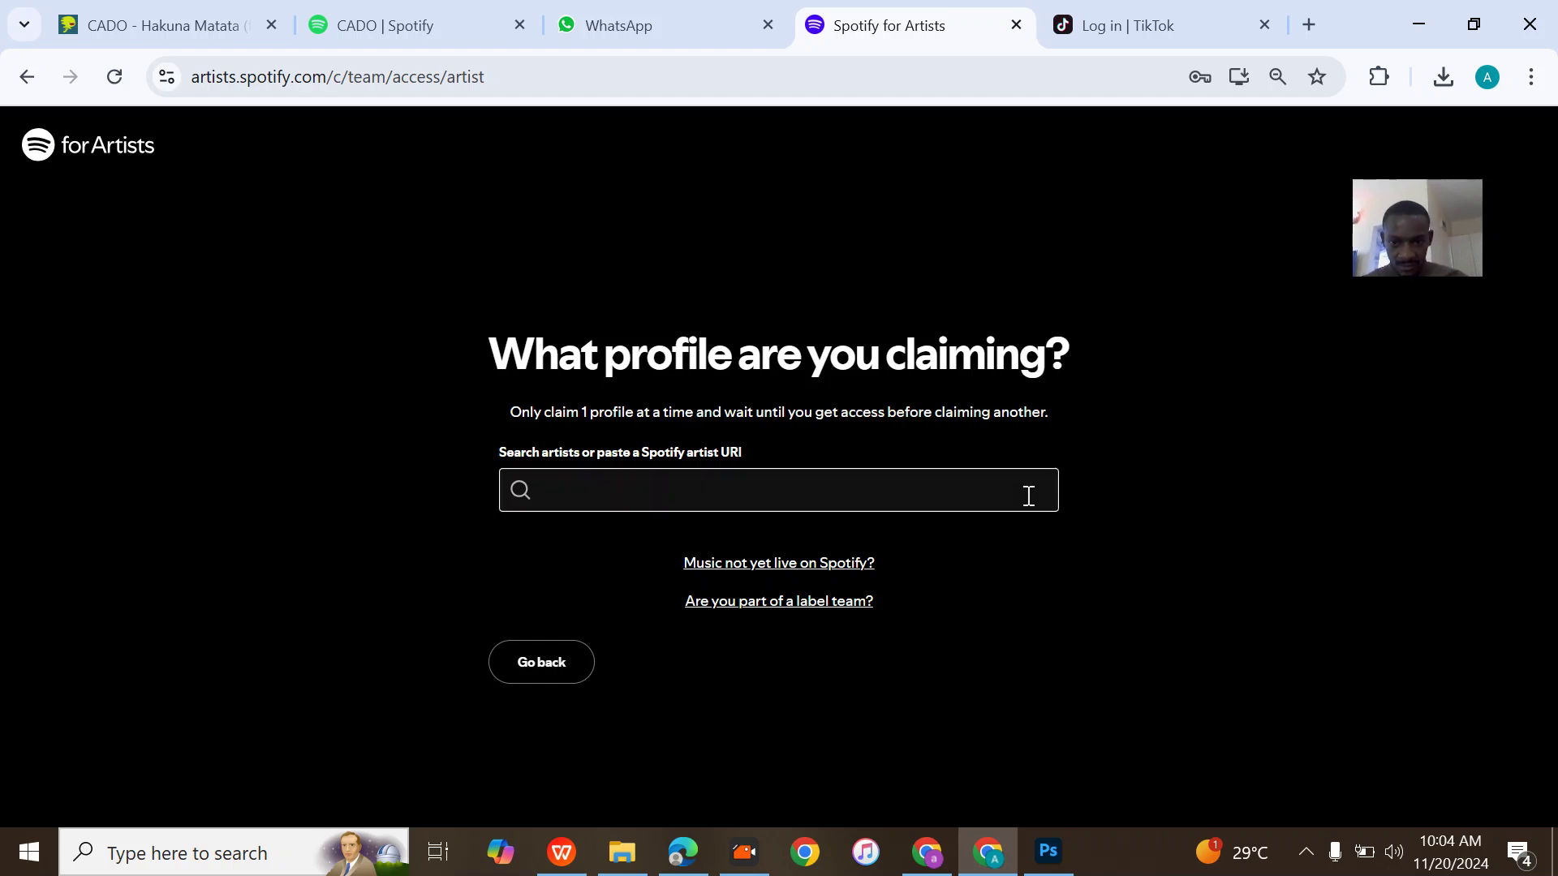
click(740, 496)
key(ctrl+v)
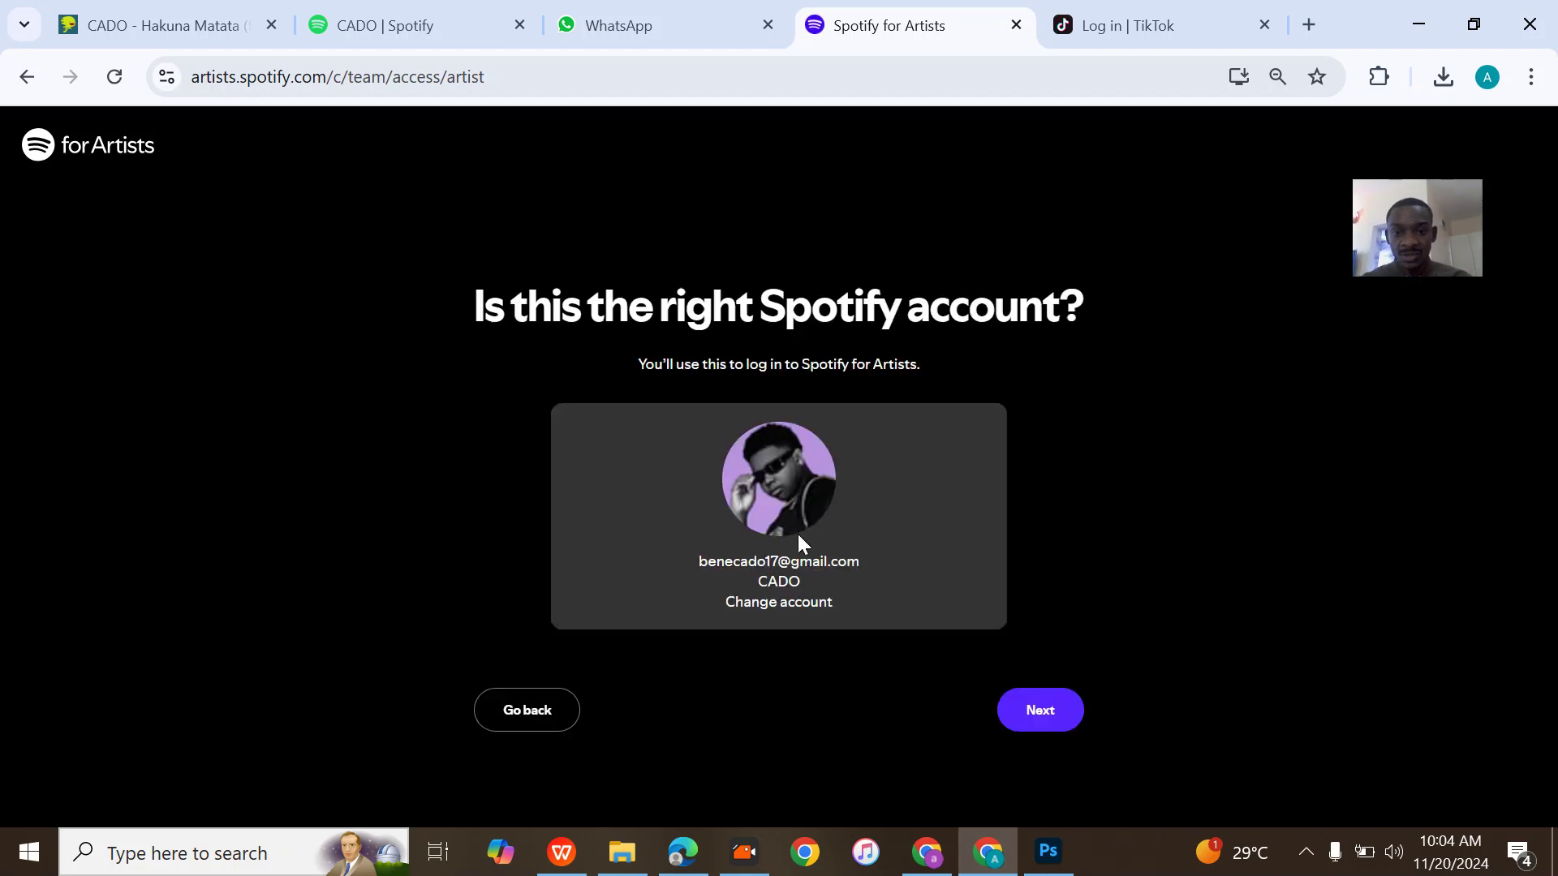
click(1049, 715)
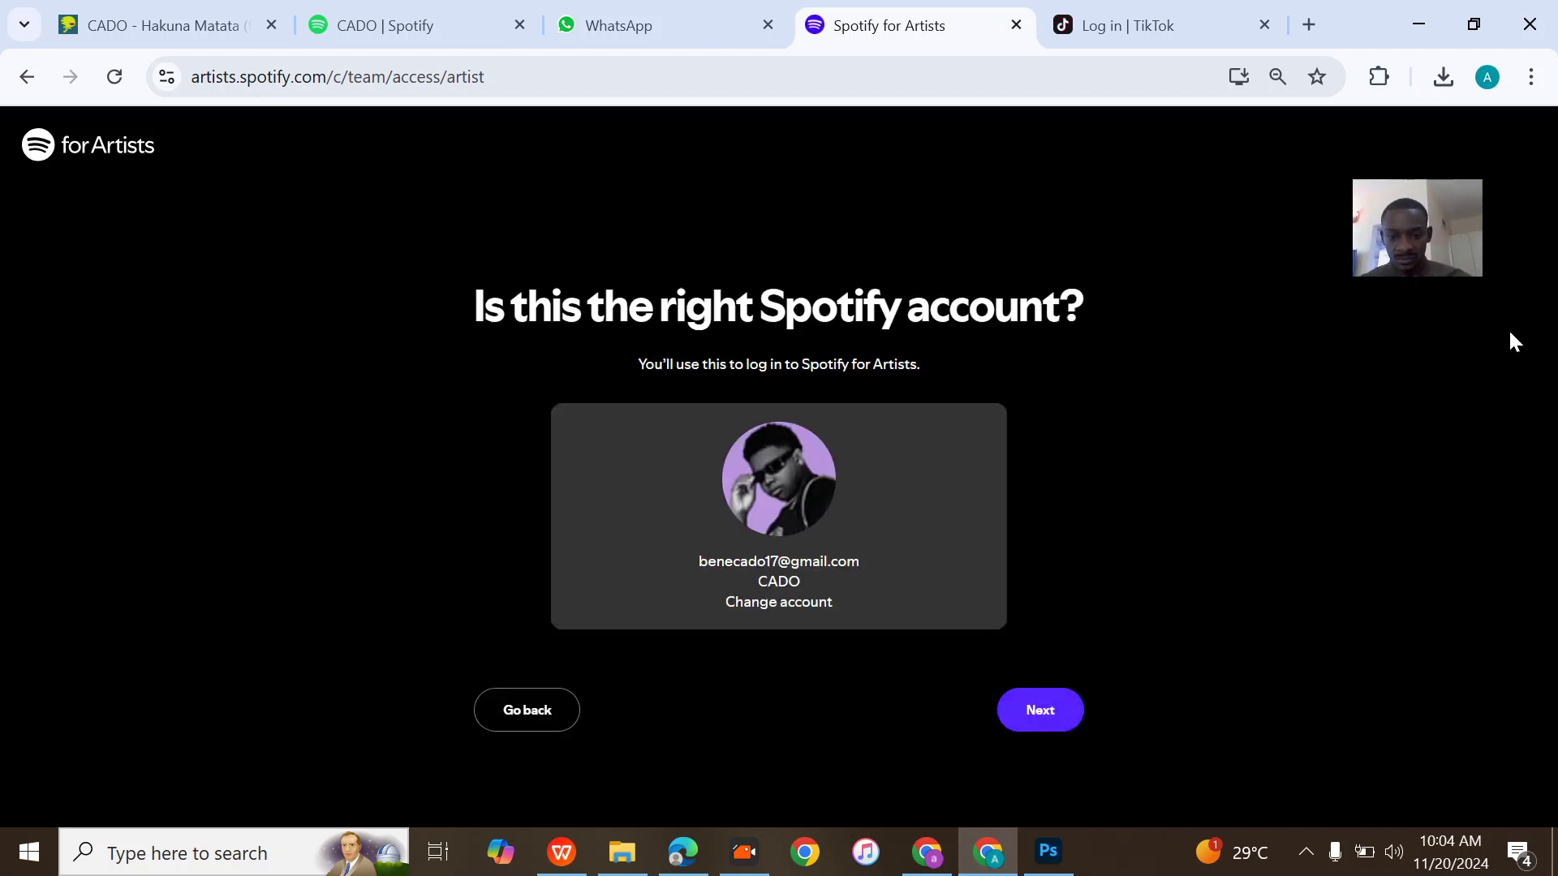
click(1033, 712)
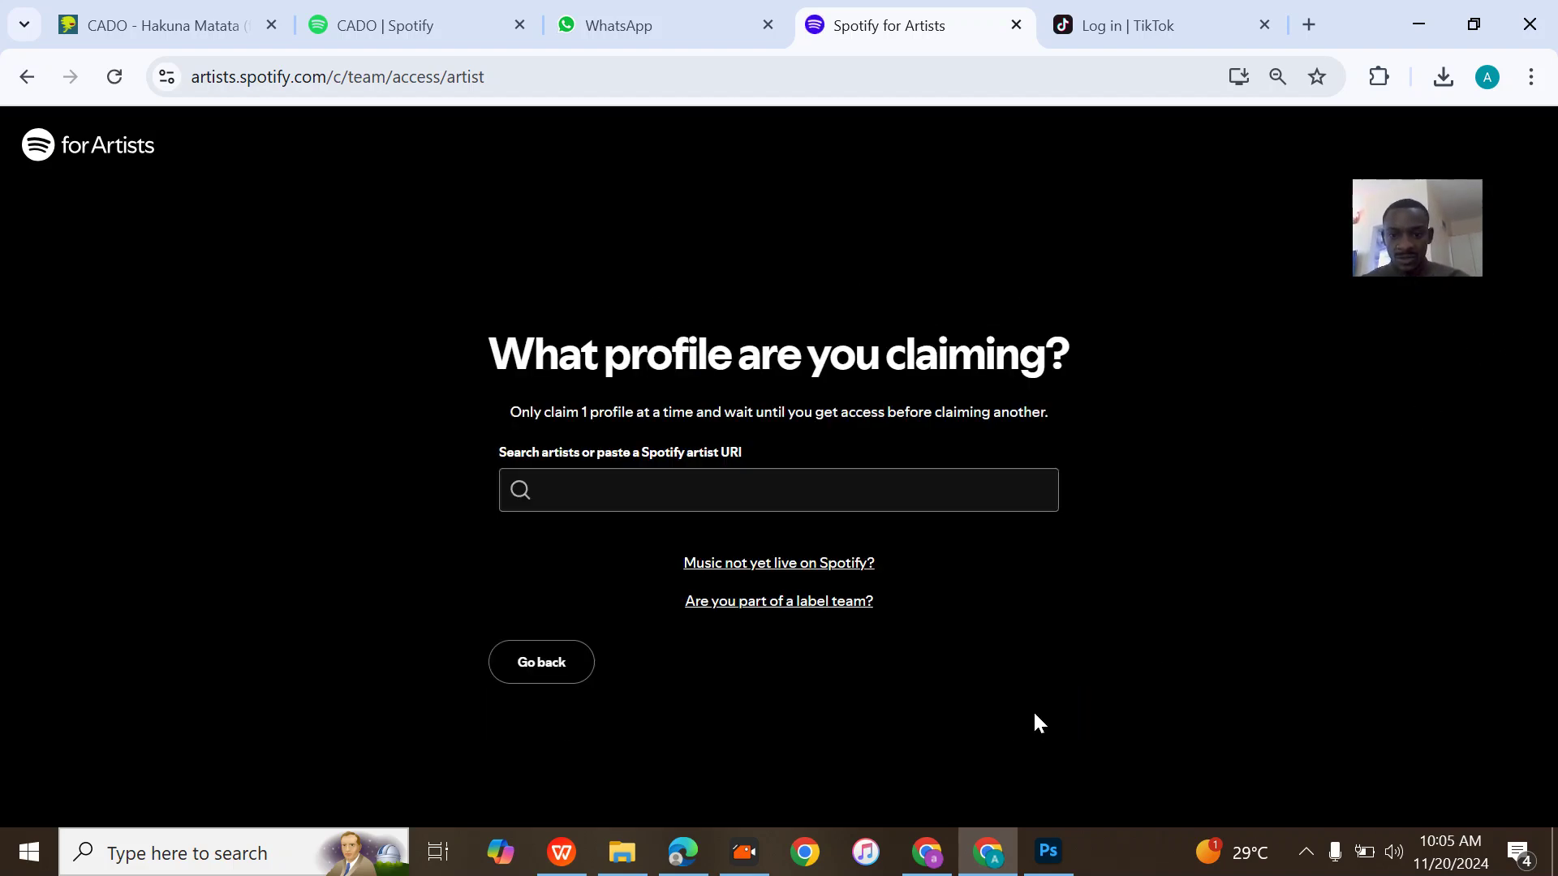
click(734, 487)
text(https://open.spotify.com/artist/2Tg1BWtBlv3bJhA7viWePF)
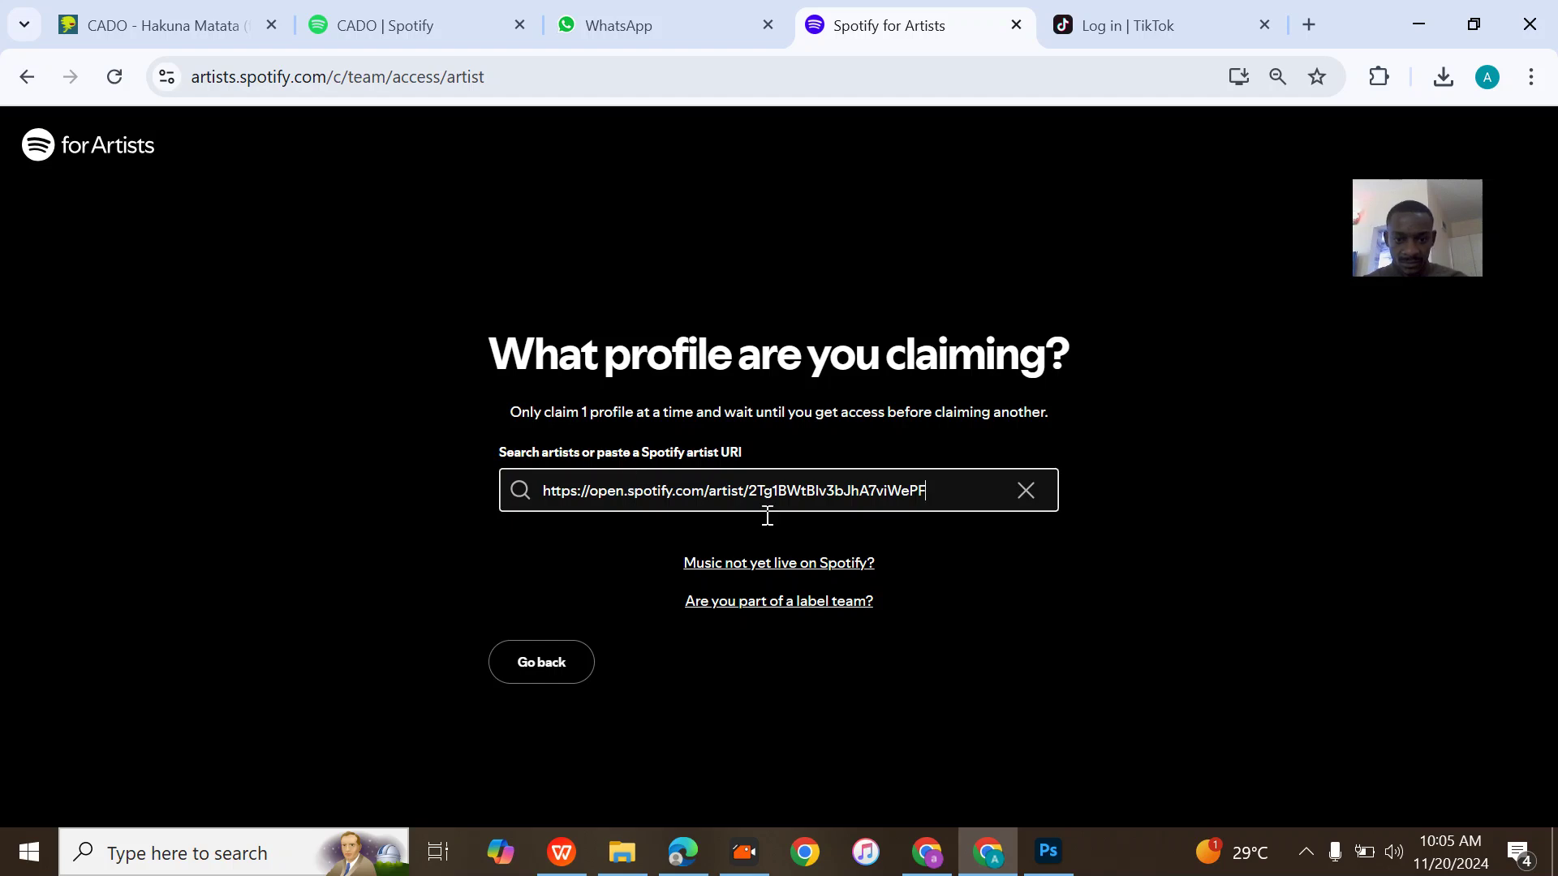
Re-paste CADO's link to bring up the profile, then follow DistroKid's instant-access offer.
key(ctrl+a)
text(cado)
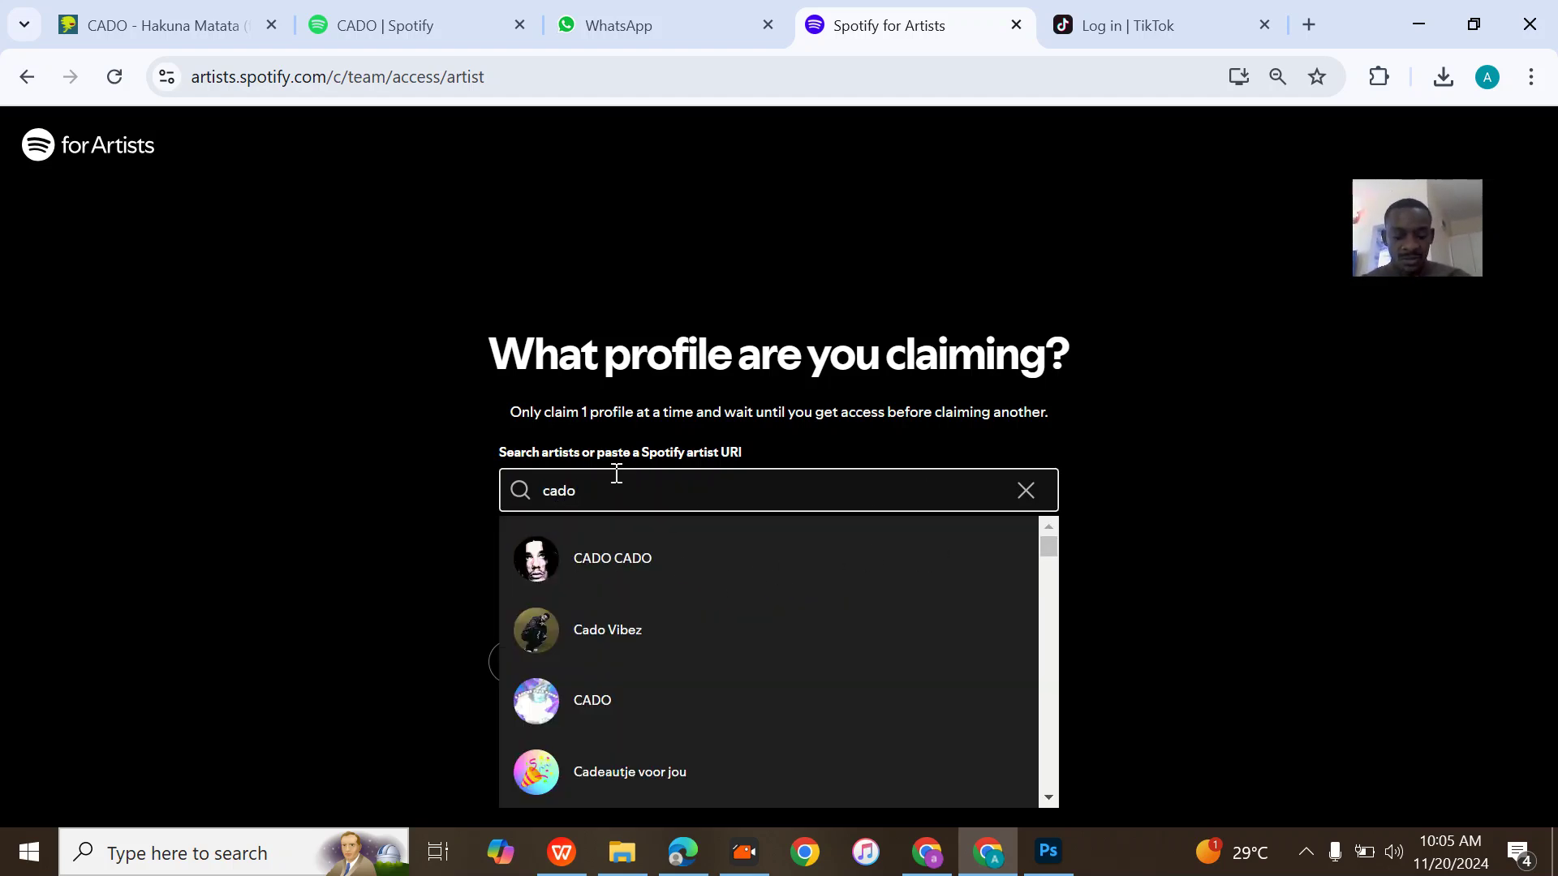
key(ctrl+a)
text(v)
key(BackSpace)
text(https://open.spotify.com/artist/2Tg1BWtBlv3bJhA7viWePF)
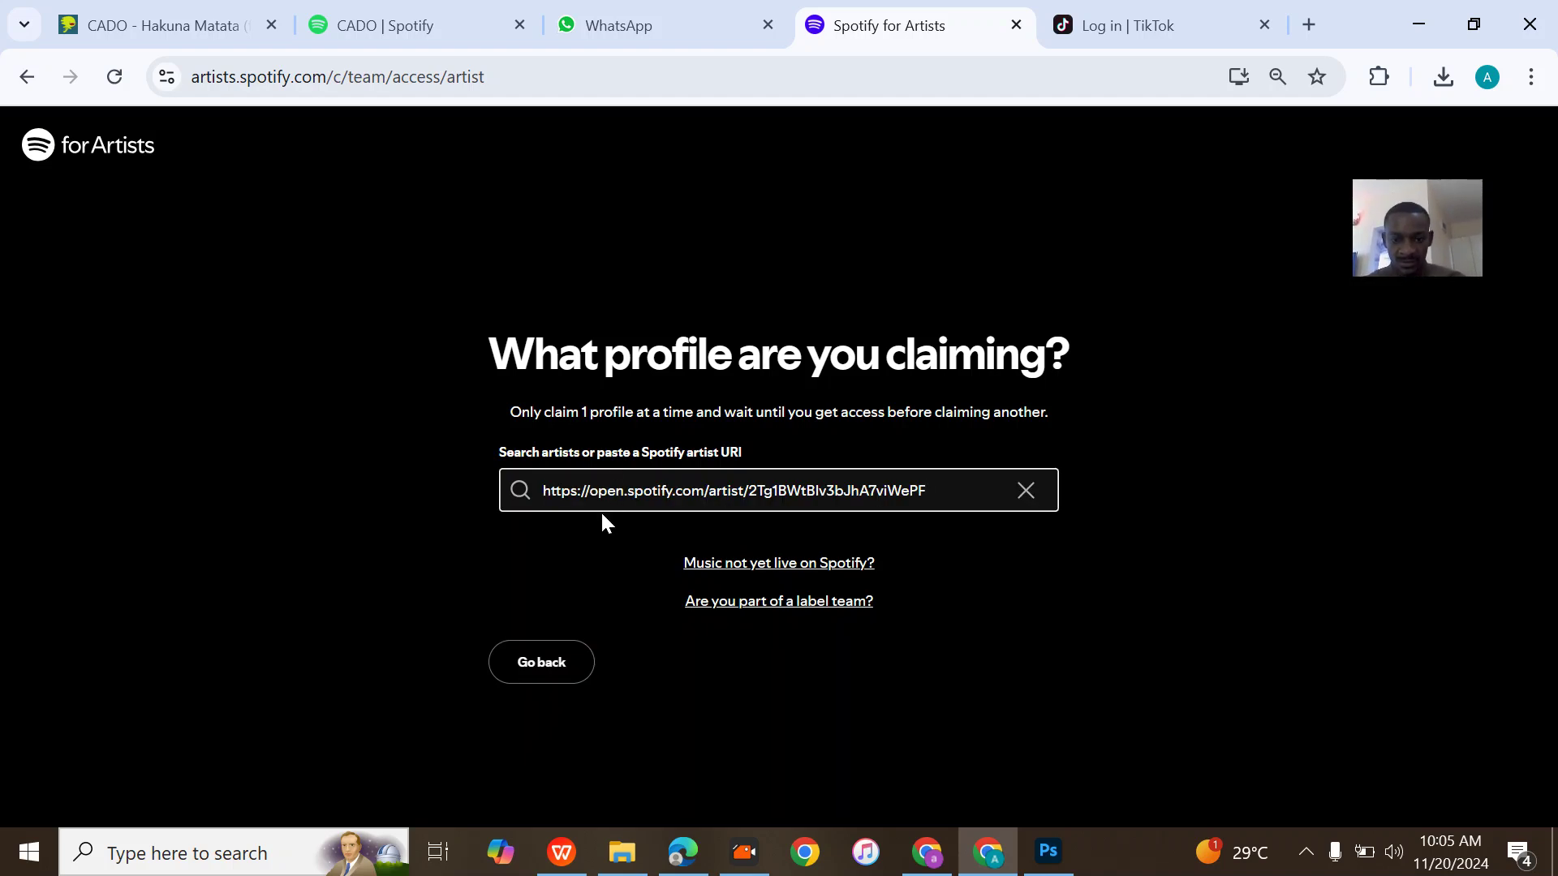
key(BackSpace)
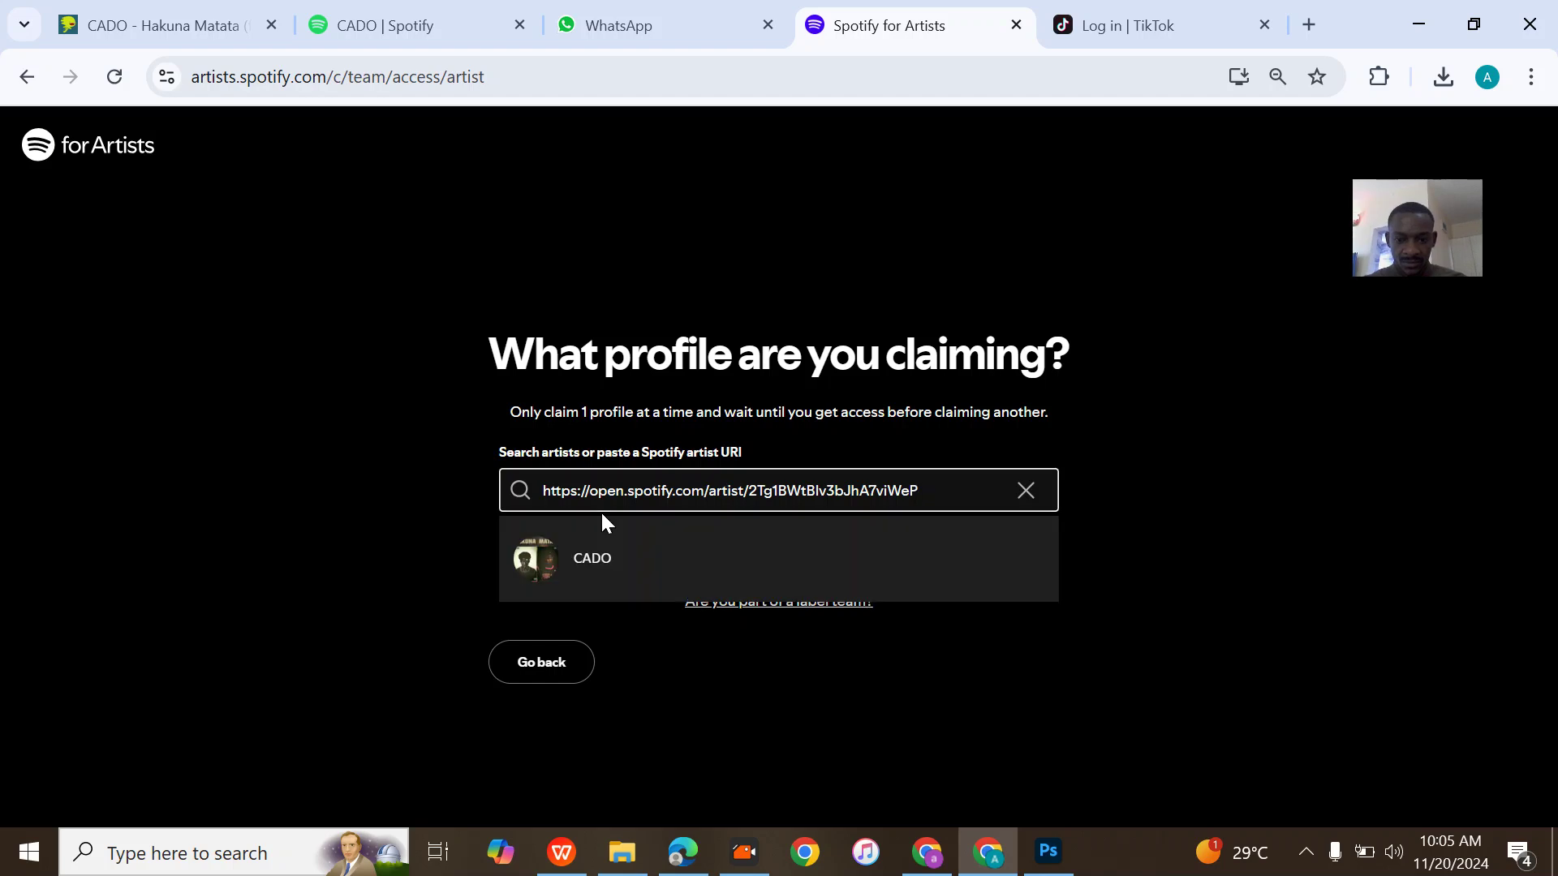
click(598, 557)
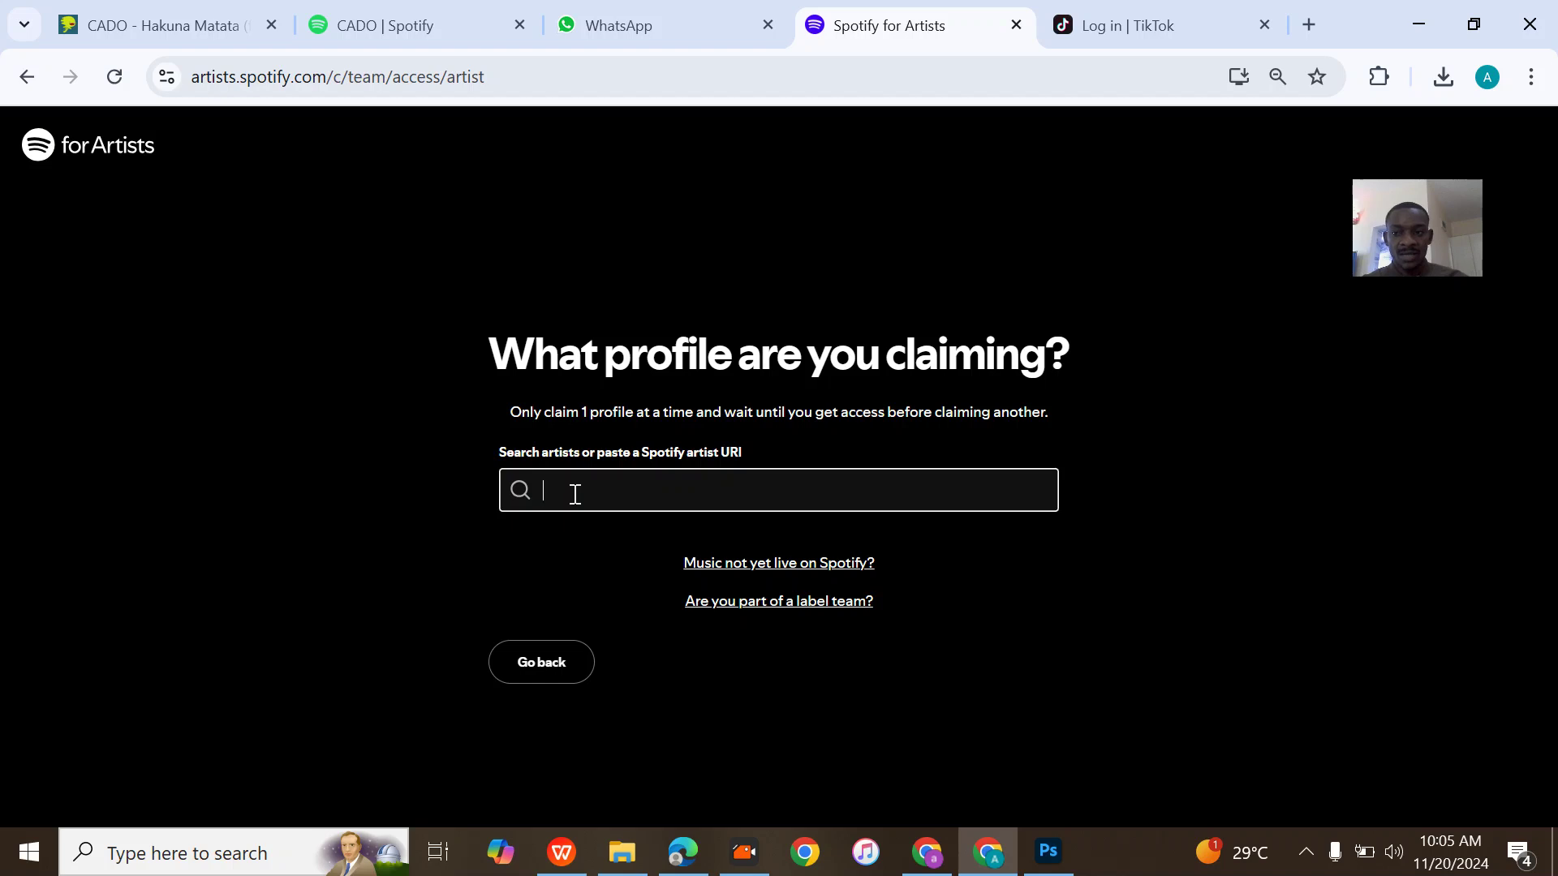
text(https://open.spotify.com/artist/2Tg1BWtBlv3bJhA7viWePF)
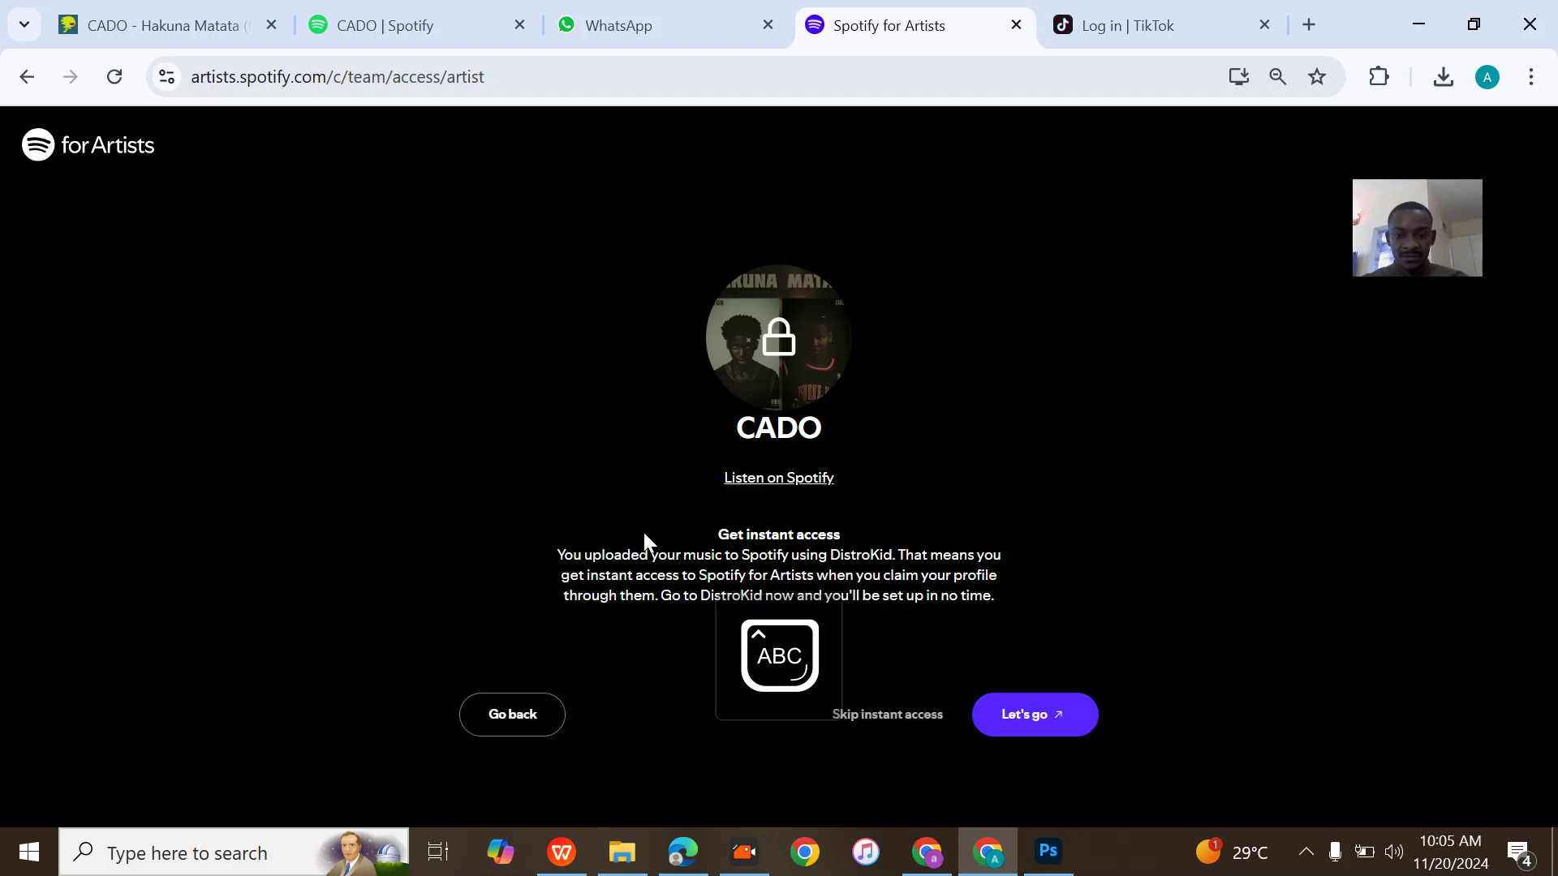
click(1030, 719)
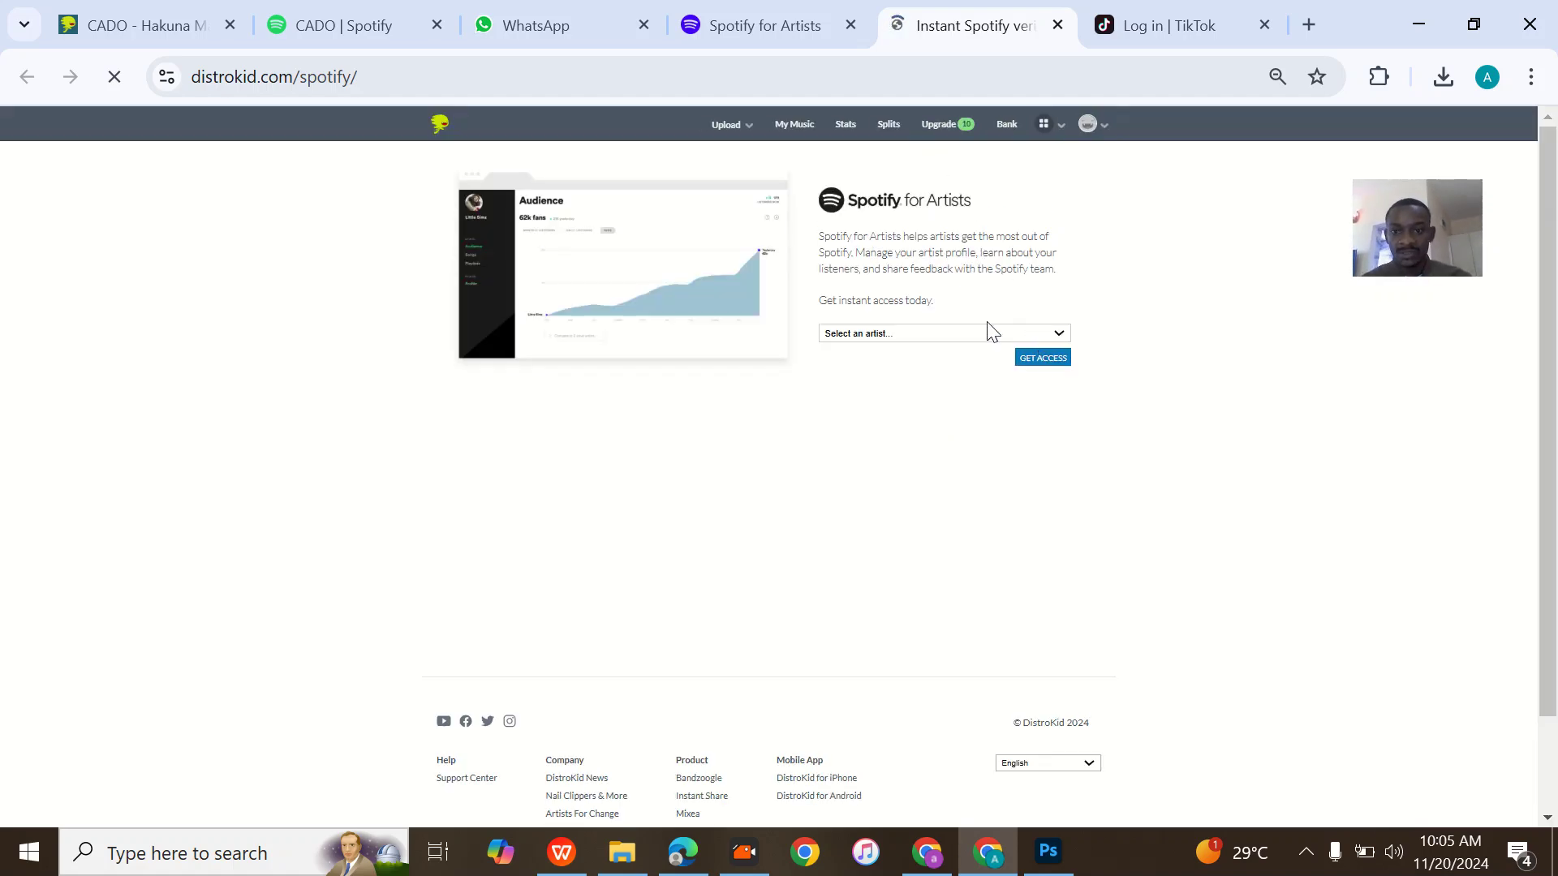
click(958, 331)
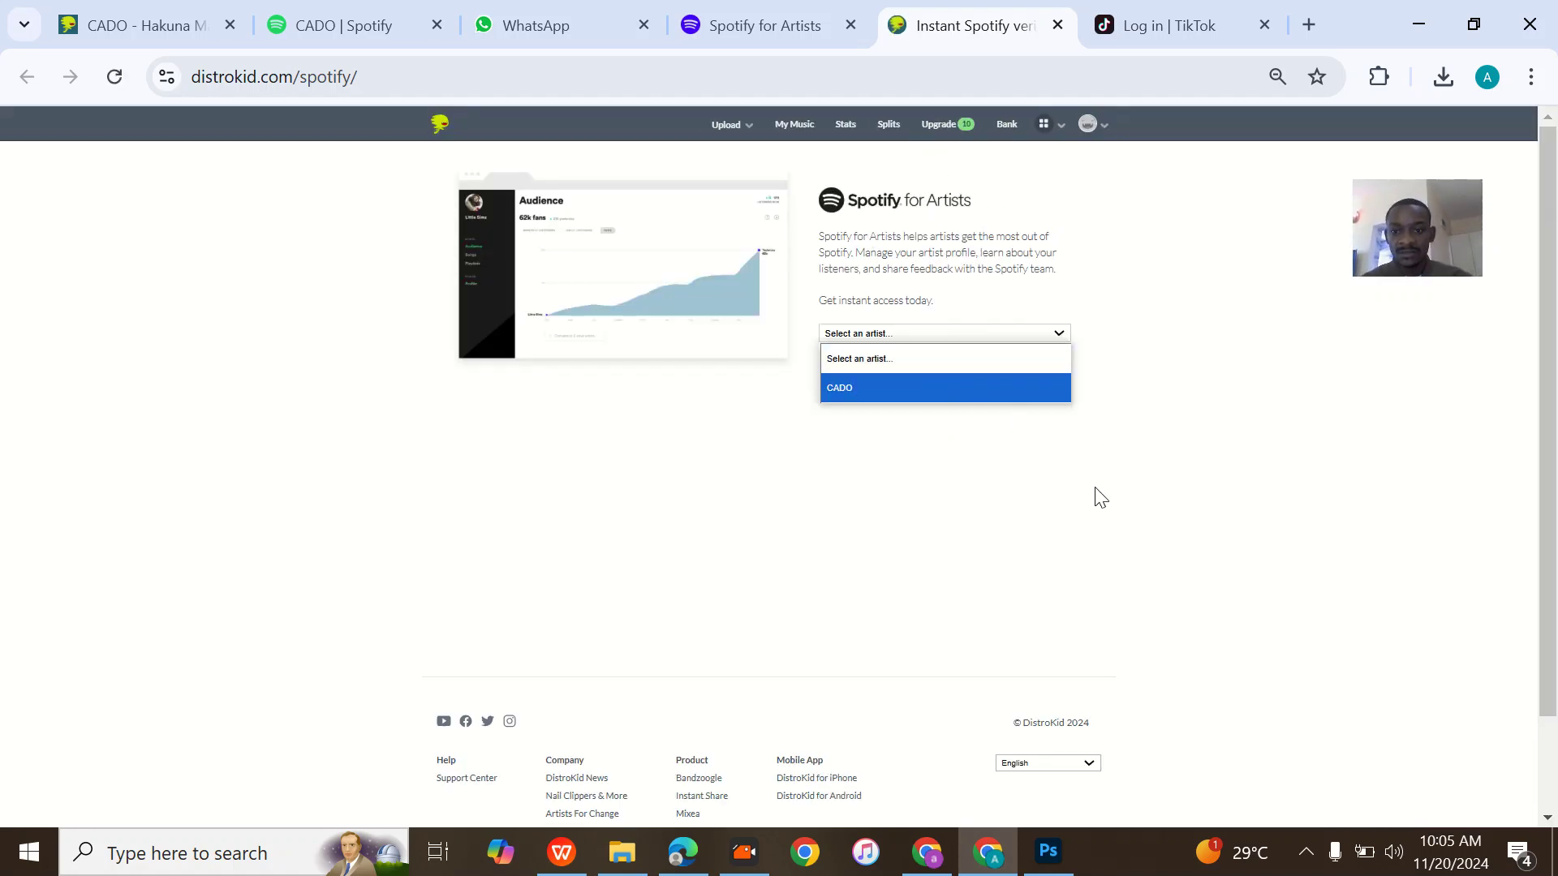
Choose CADO in DistroKid's artist list, request access, and agree to Spotify's authorization.
click(1045, 403)
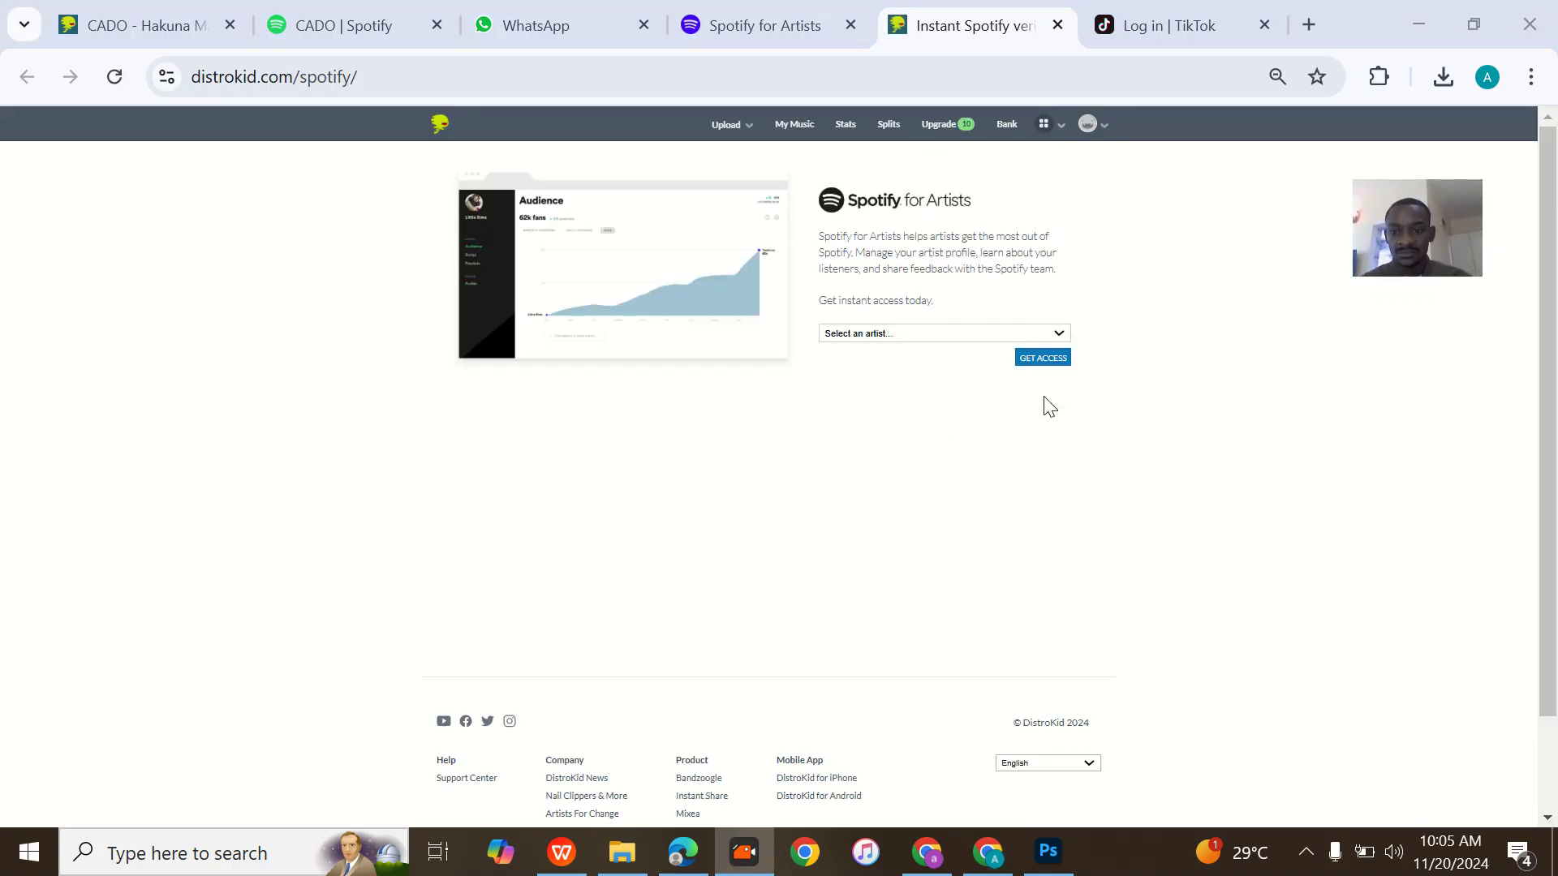
click(943, 336)
click(889, 402)
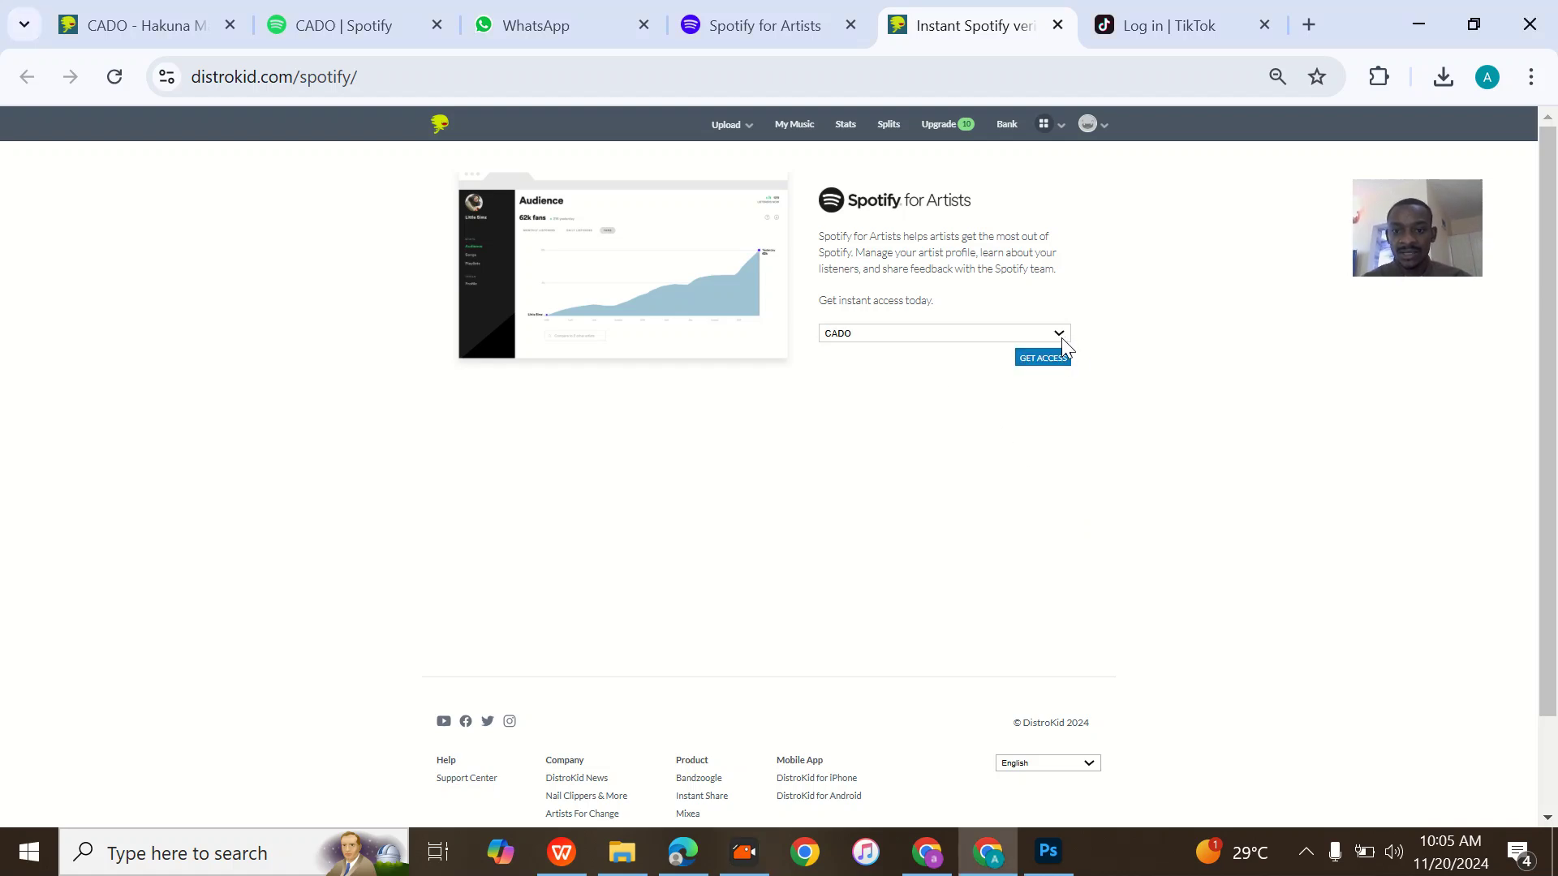
click(1047, 361)
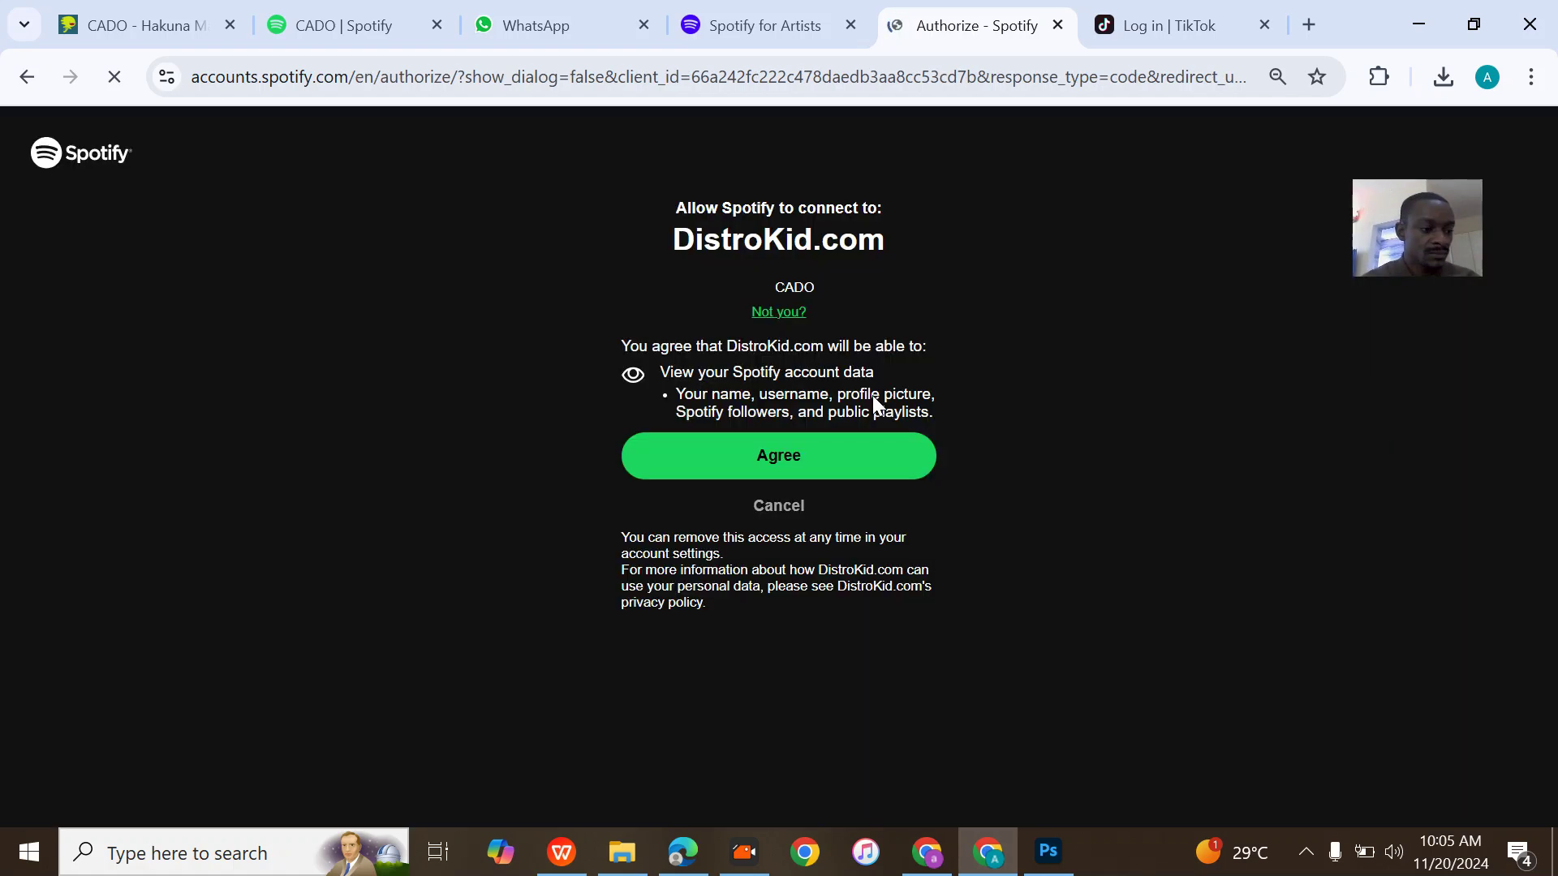
click(760, 495)
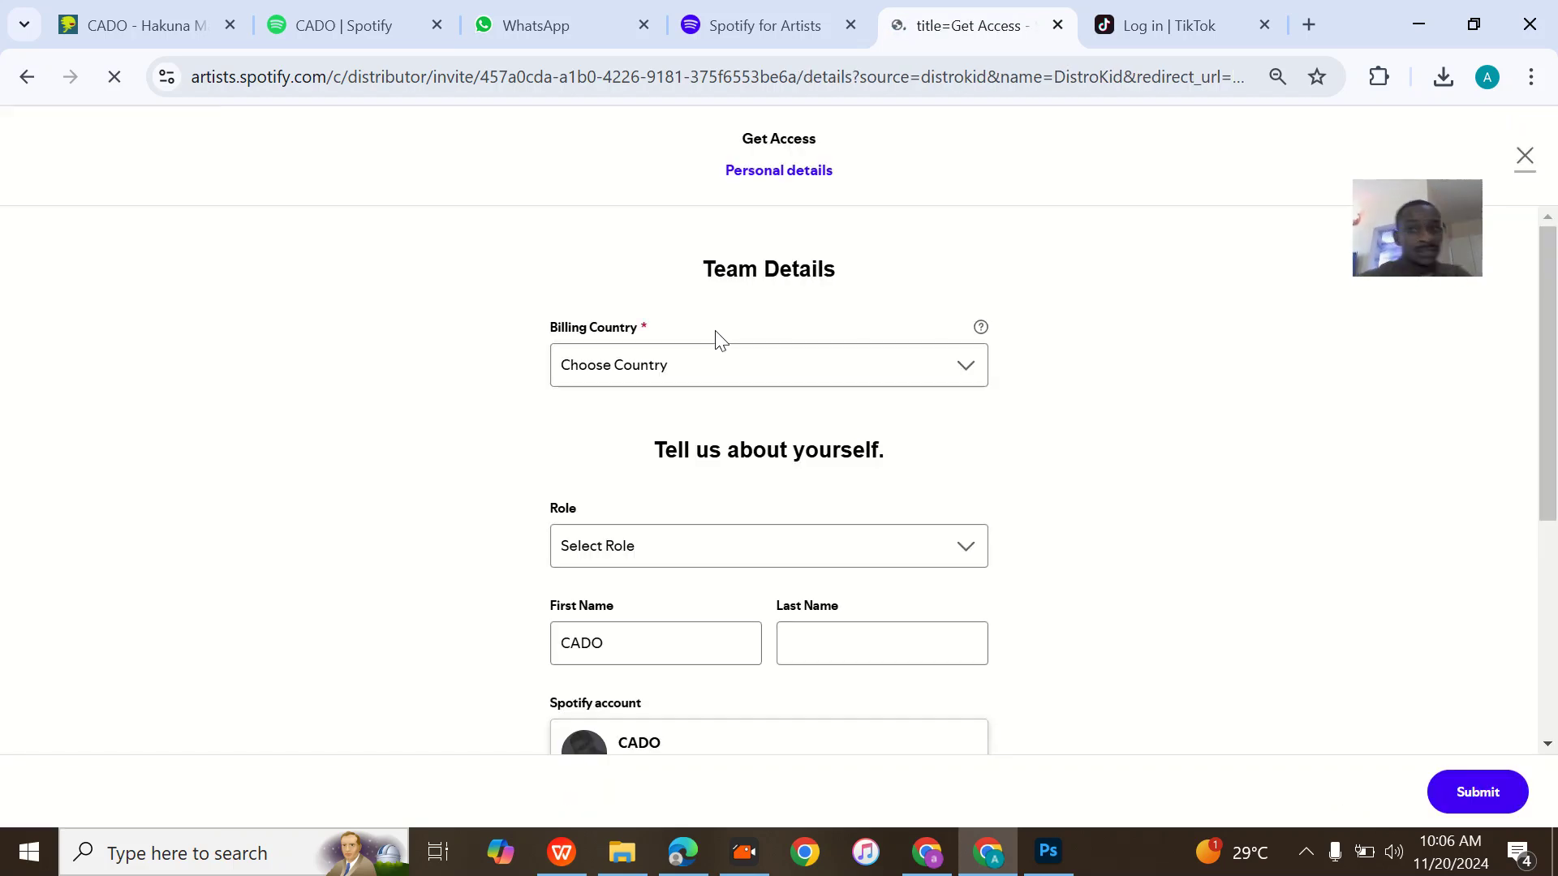
Set the billing country to Nigeria and the role to Artist.
click(690, 366)
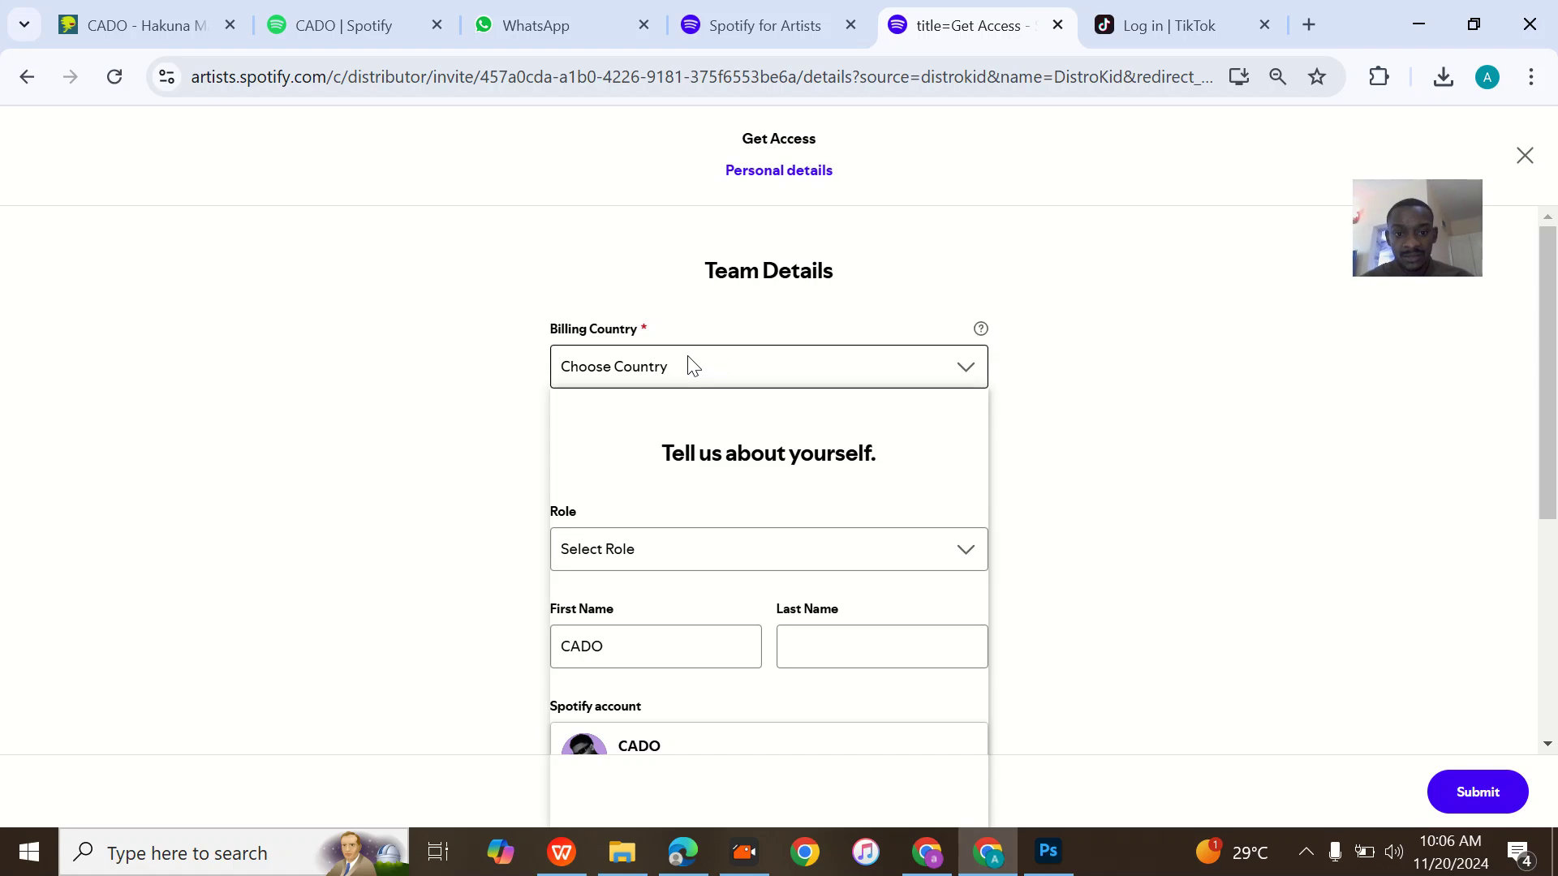
scroll(678, 576, down, 5)
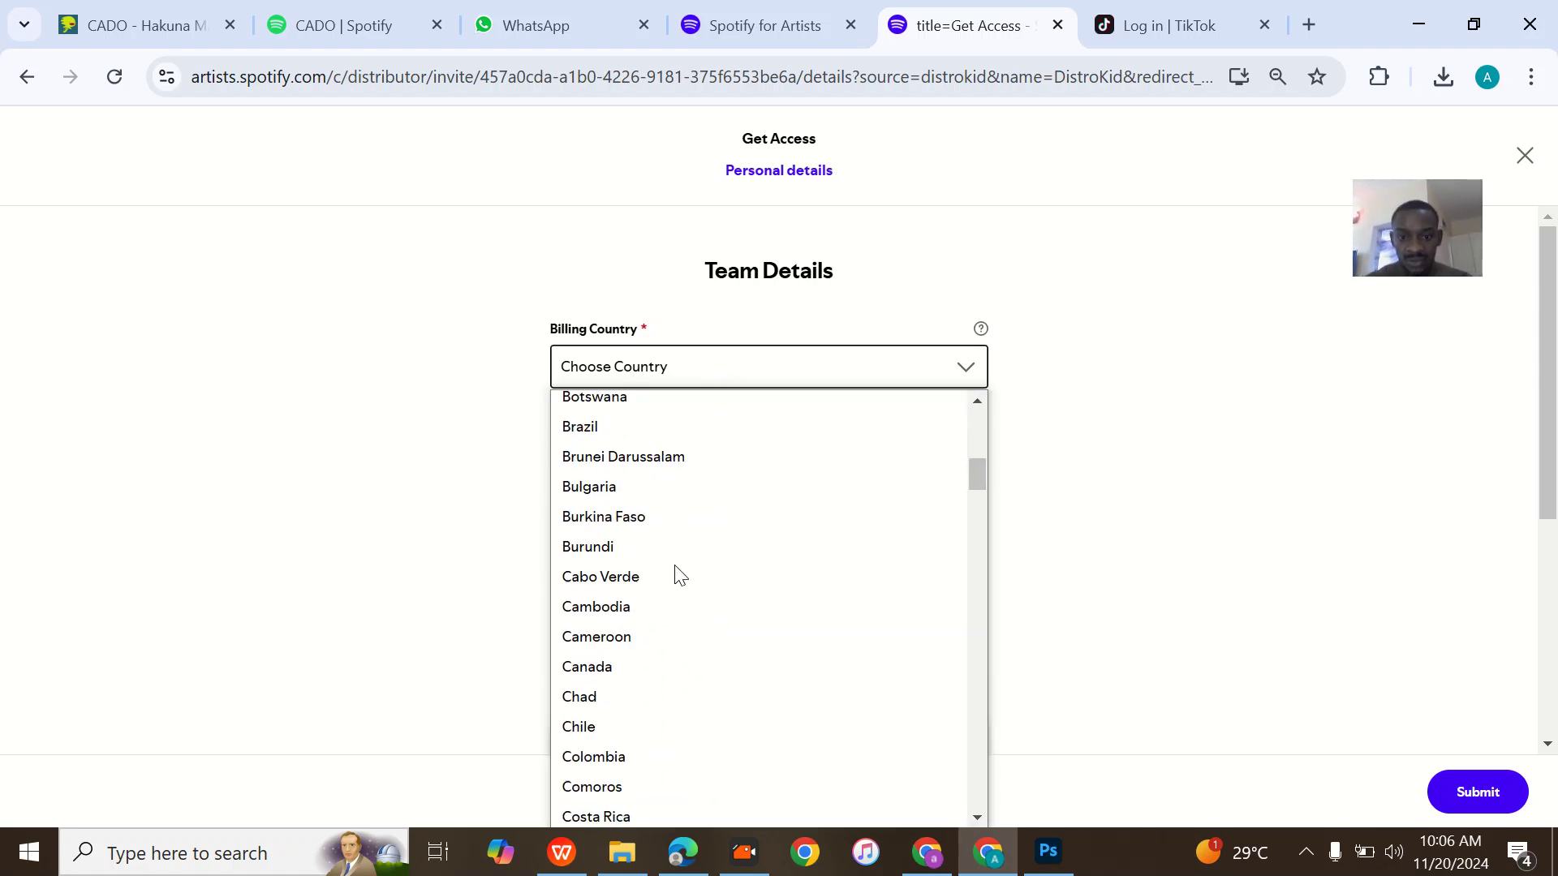
scroll(695, 511, down, 5)
scroll(773, 244, down, 5)
scroll(778, 246, down, 2)
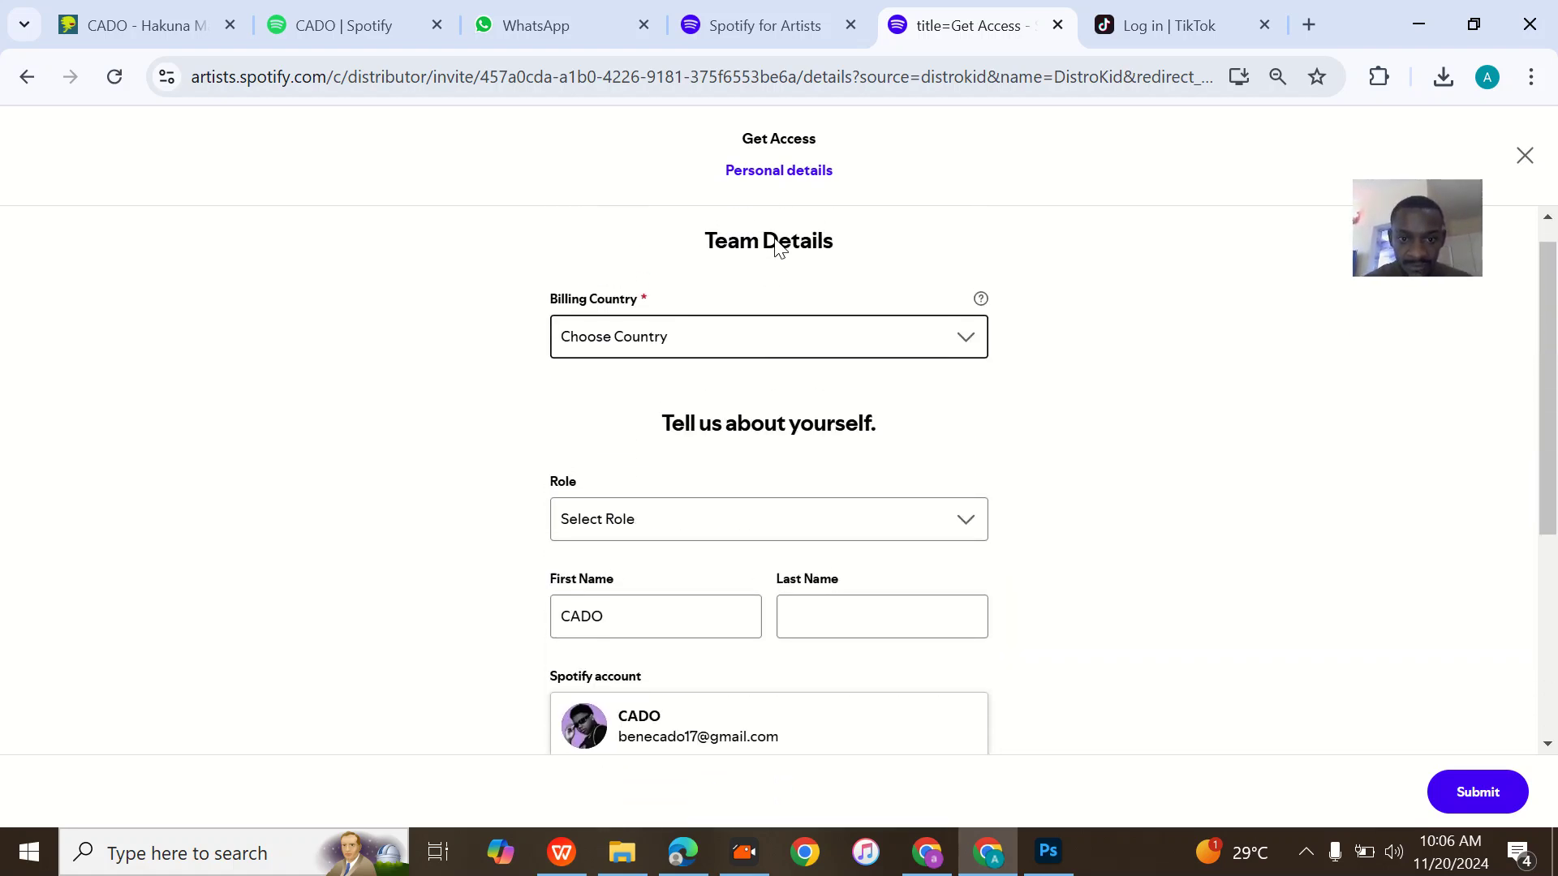
scroll(776, 247, up, 1)
click(724, 367)
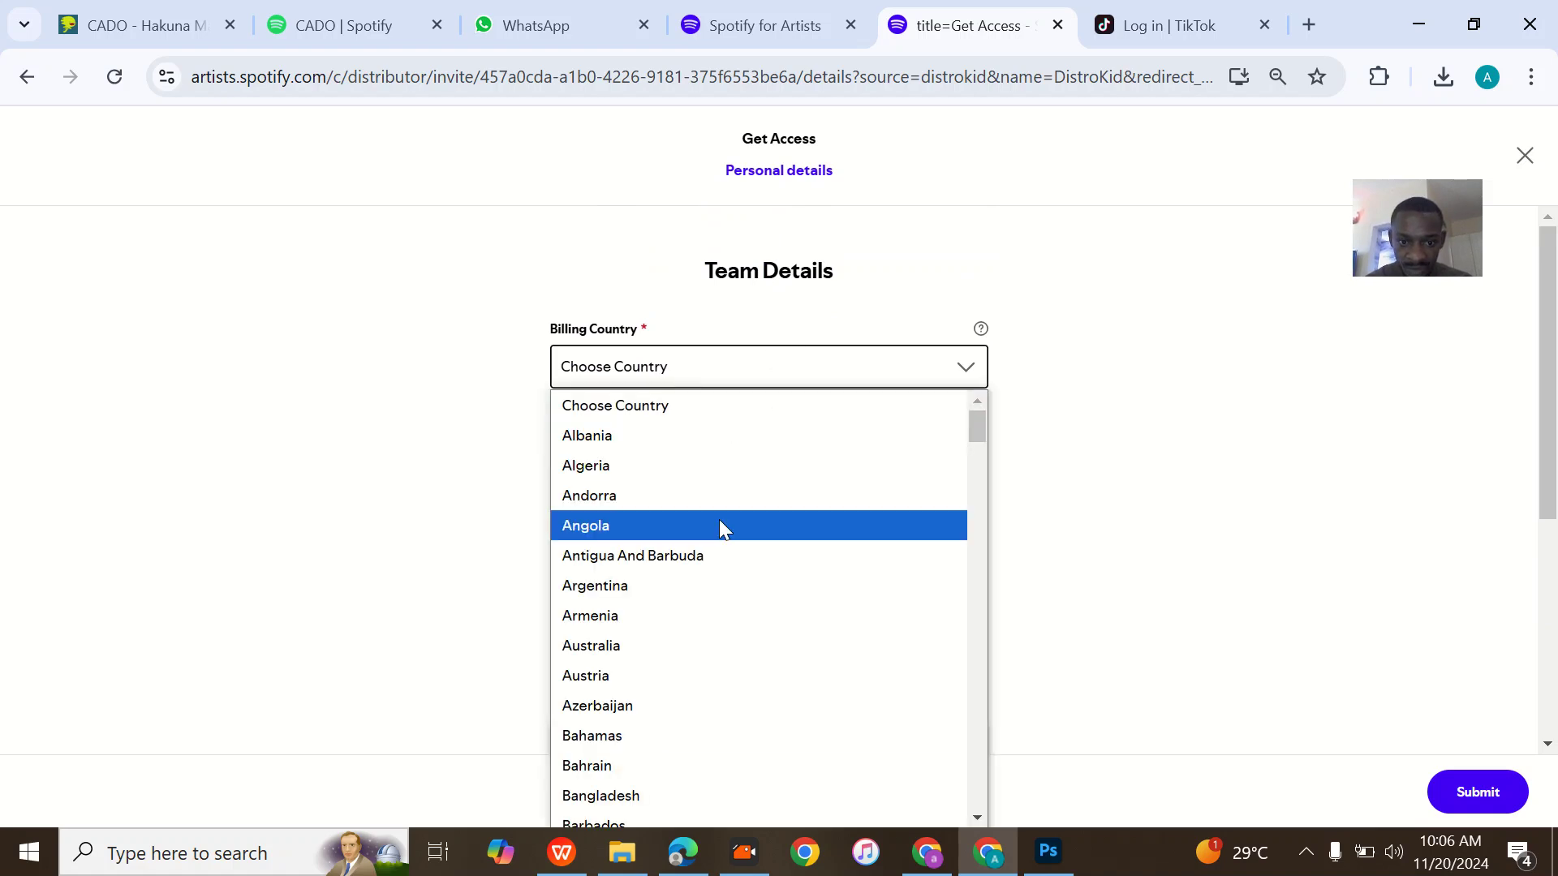
scroll(719, 526, down, 2)
scroll(719, 526, down, 3)
scroll(720, 525, down, 3)
scroll(720, 525, down, 3)
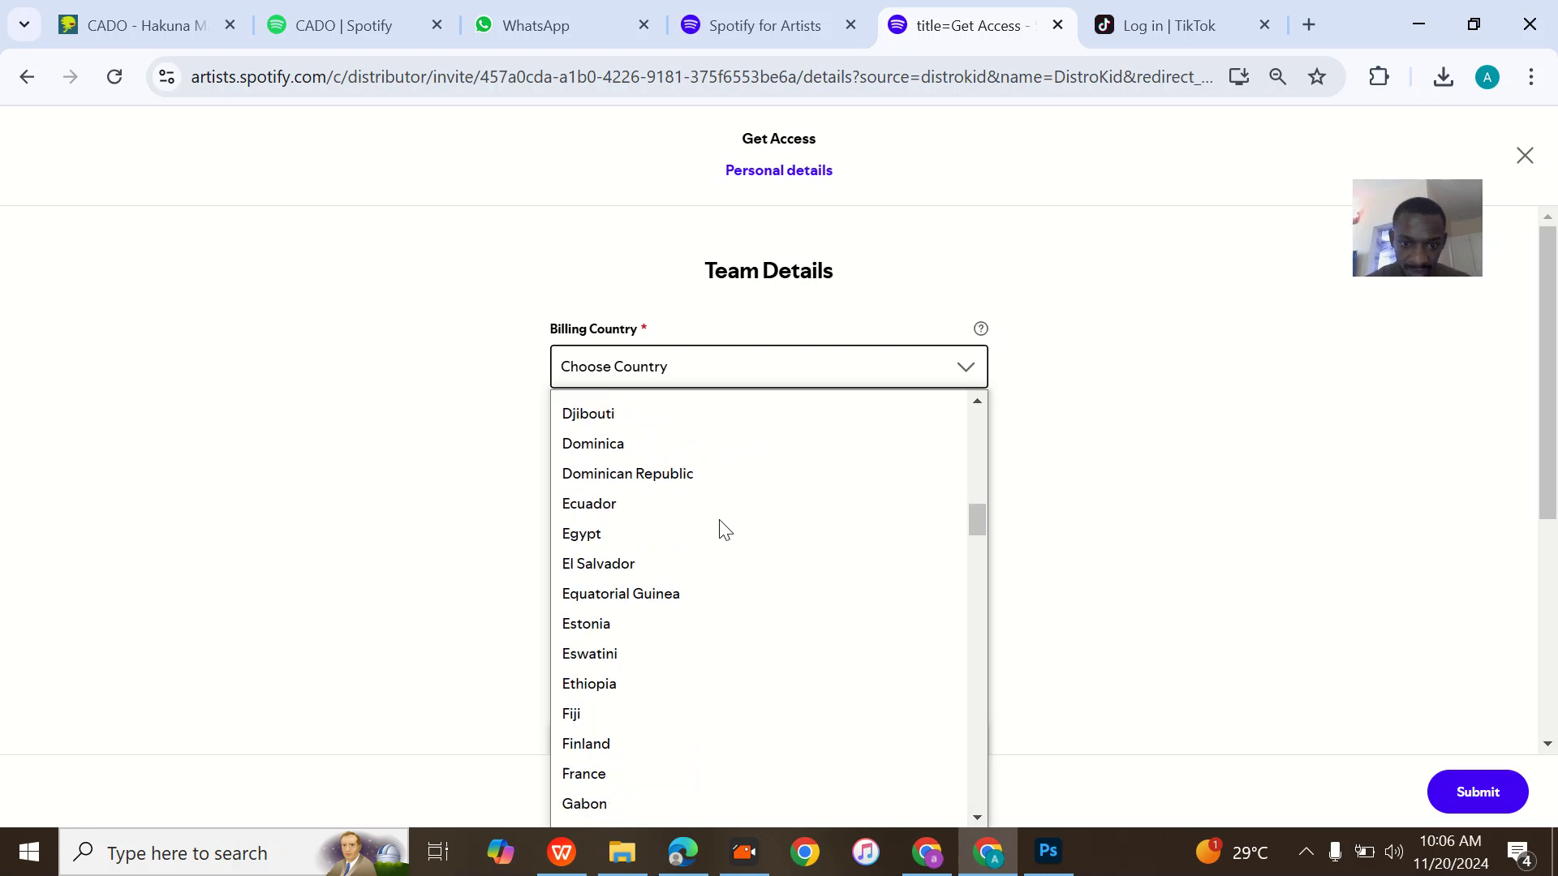
scroll(719, 526, down, 3)
scroll(719, 526, down, 1)
scroll(718, 525, down, 3)
scroll(719, 536, down, 1)
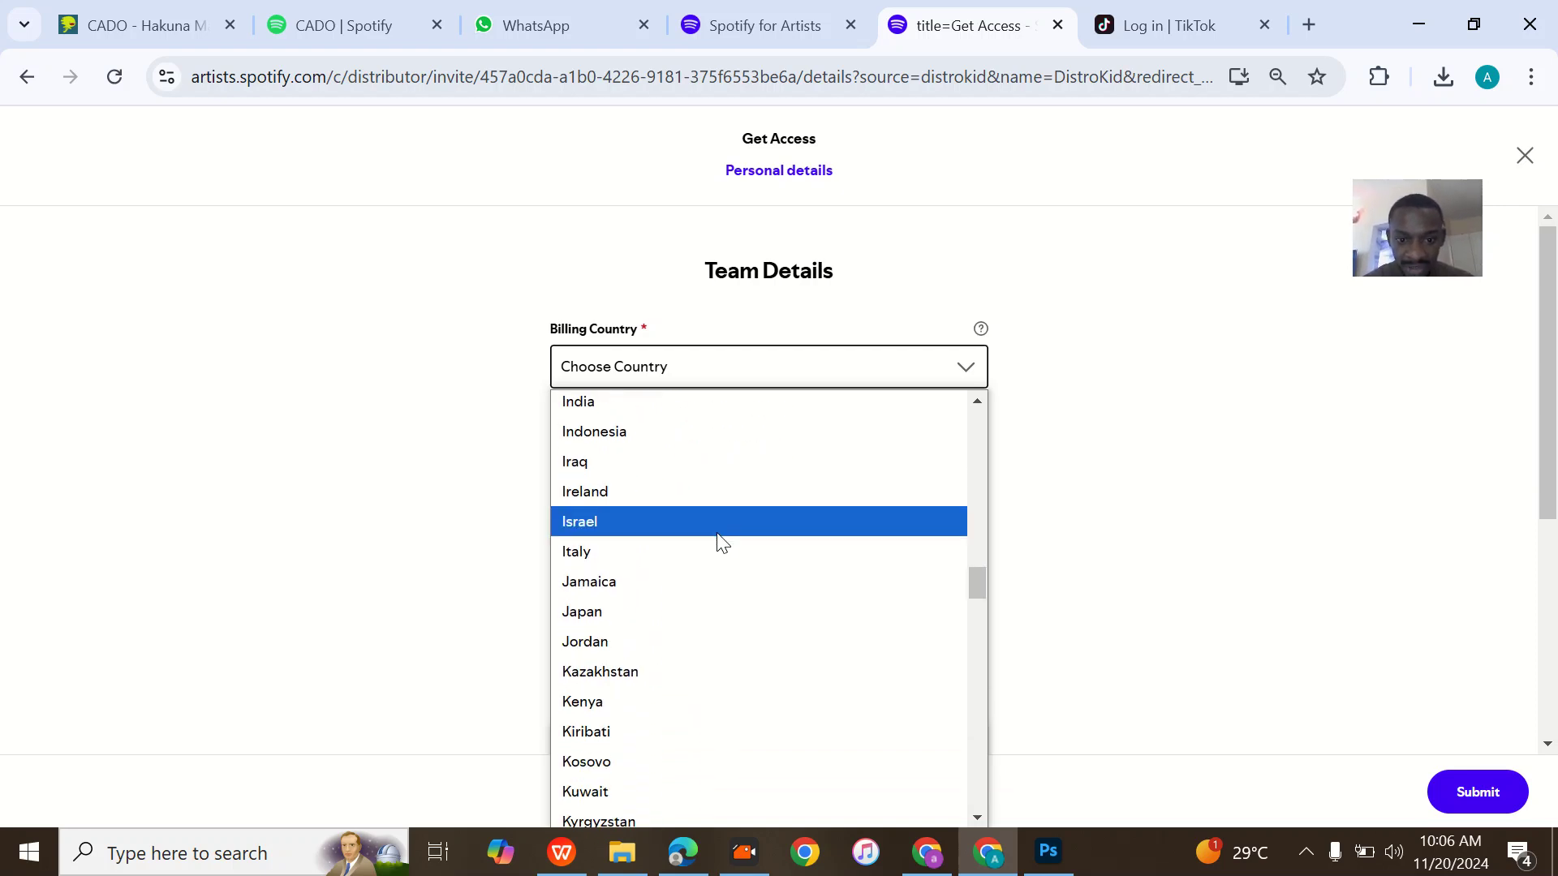
scroll(630, 626, down, 3)
scroll(630, 625, down, 1)
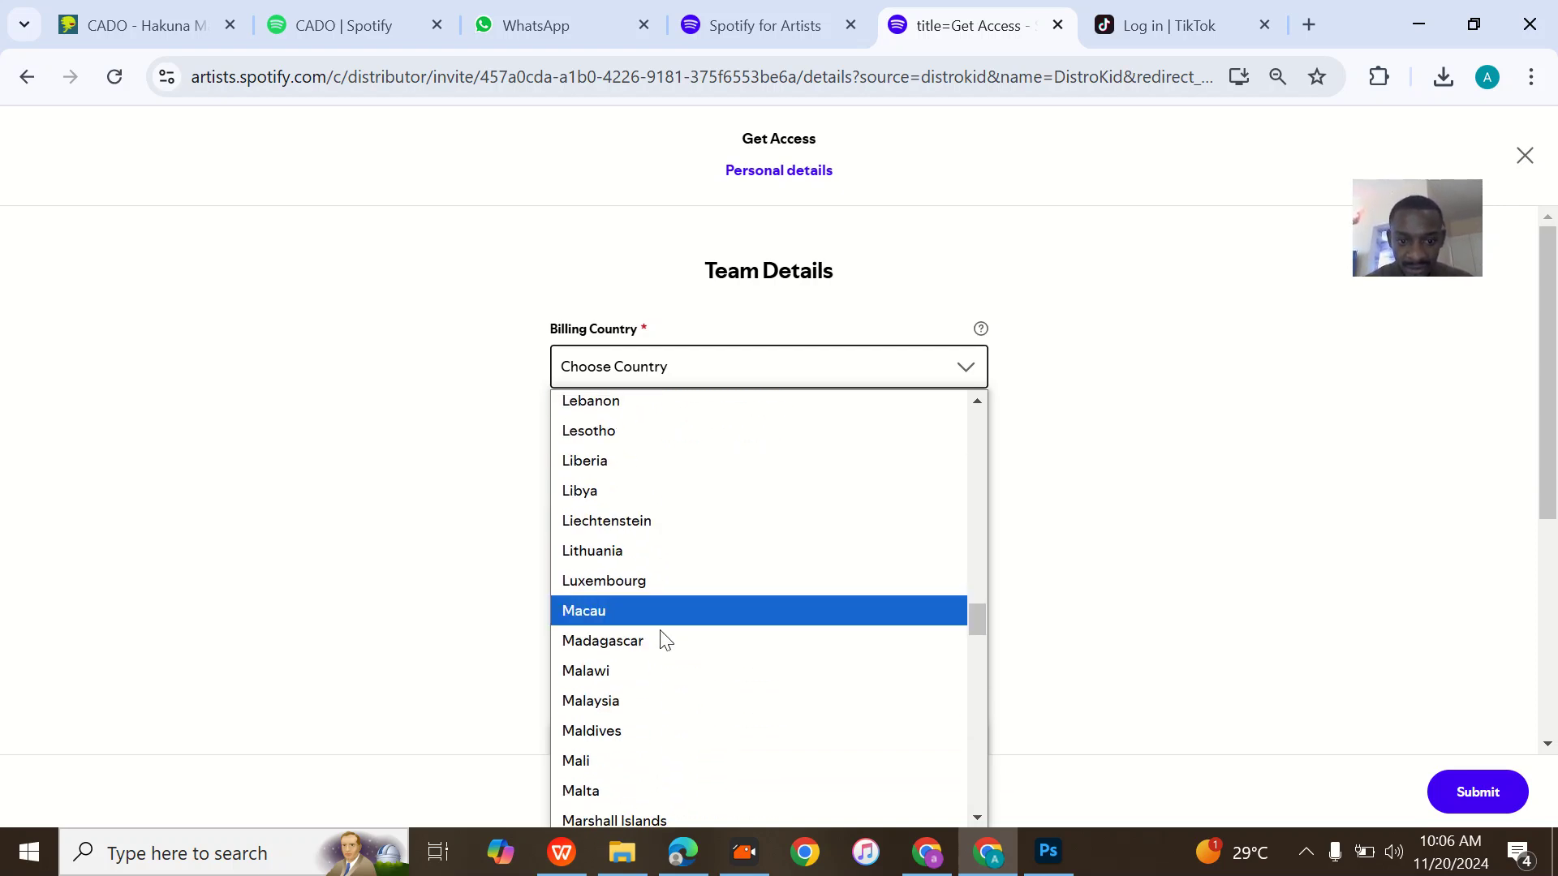
scroll(672, 486, down, 1)
scroll(673, 486, down, 2)
scroll(674, 493, down, 2)
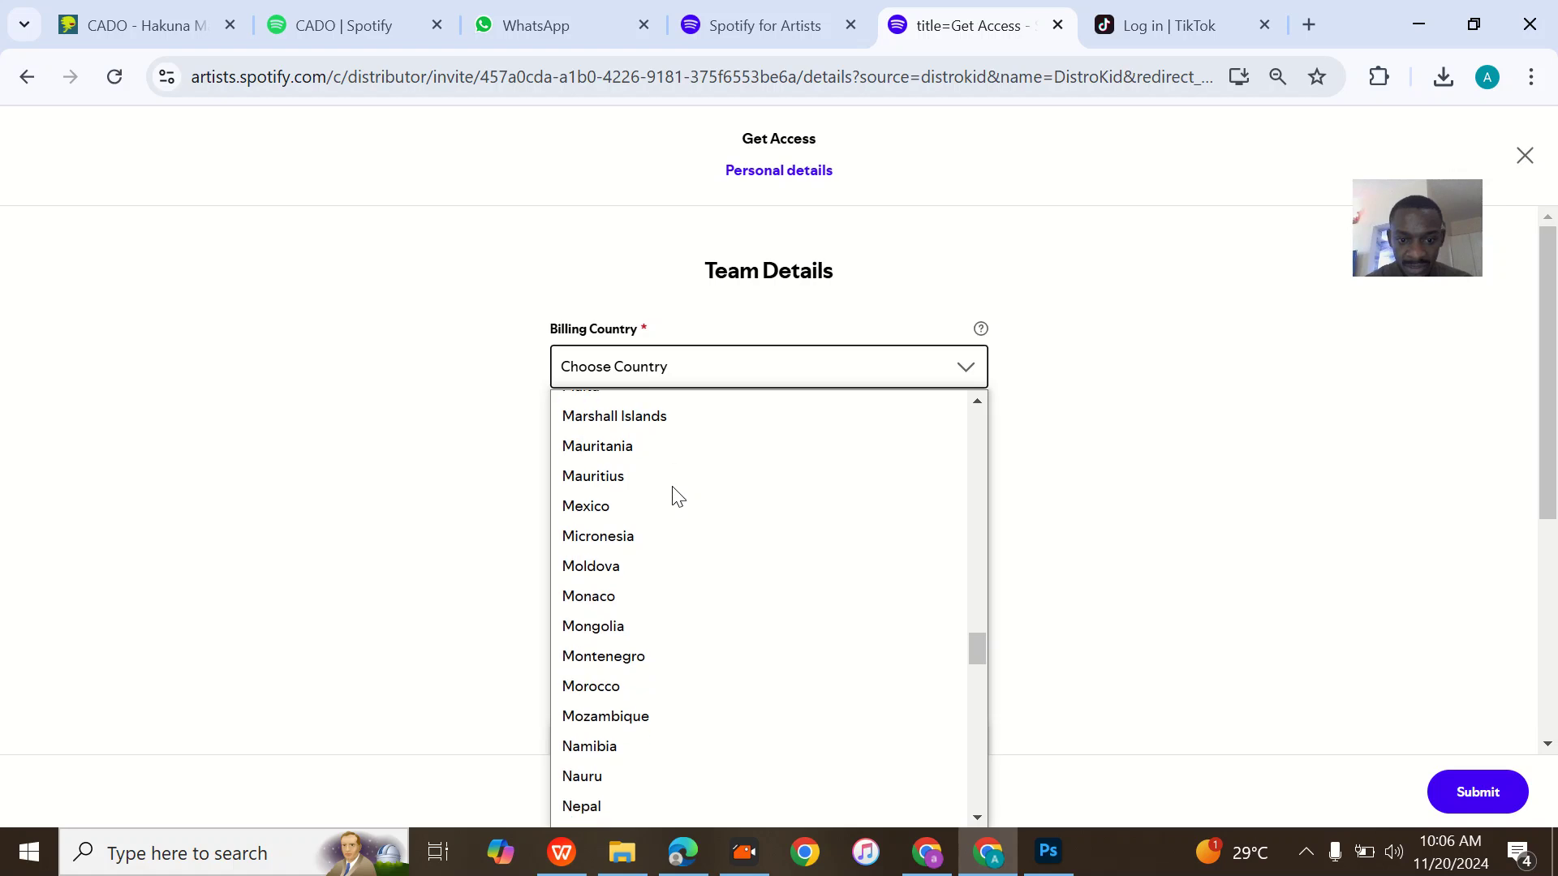
scroll(674, 493, down, 3)
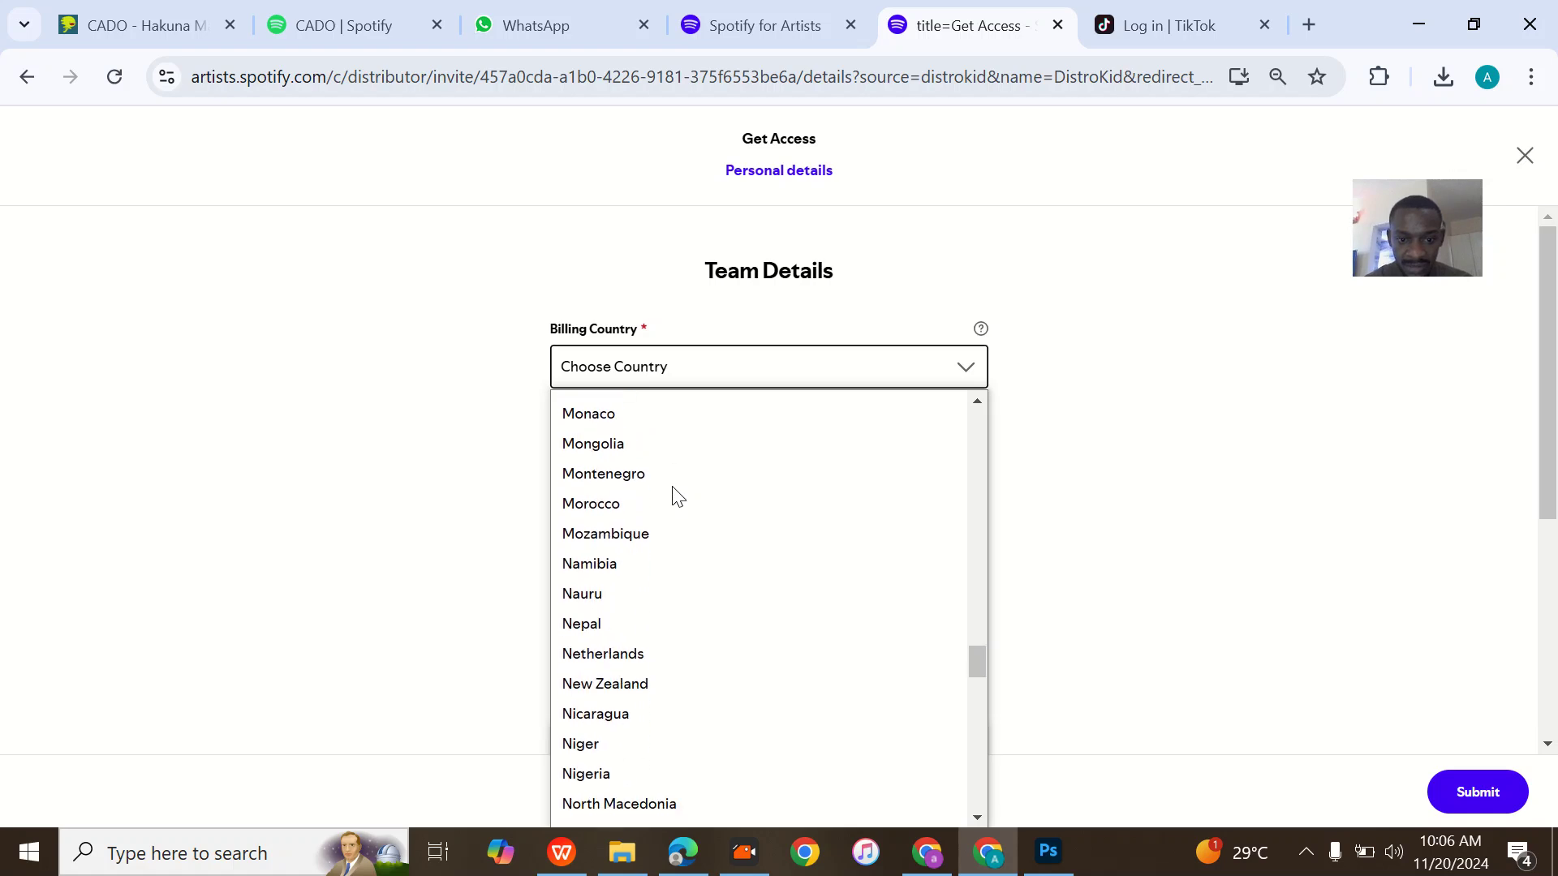
click(635, 770)
click(663, 550)
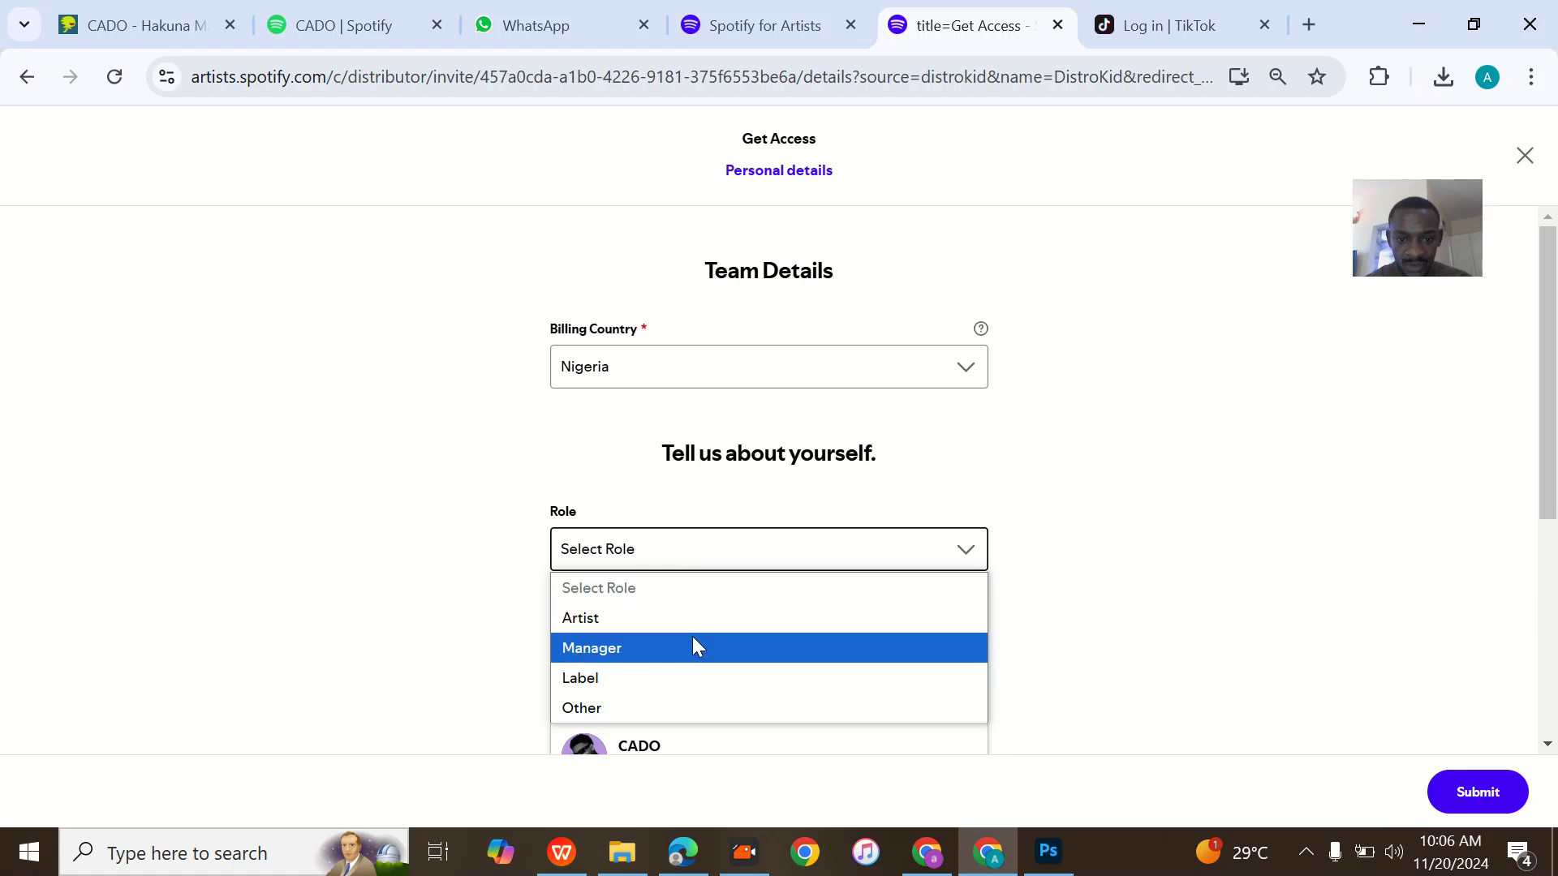
click(615, 629)
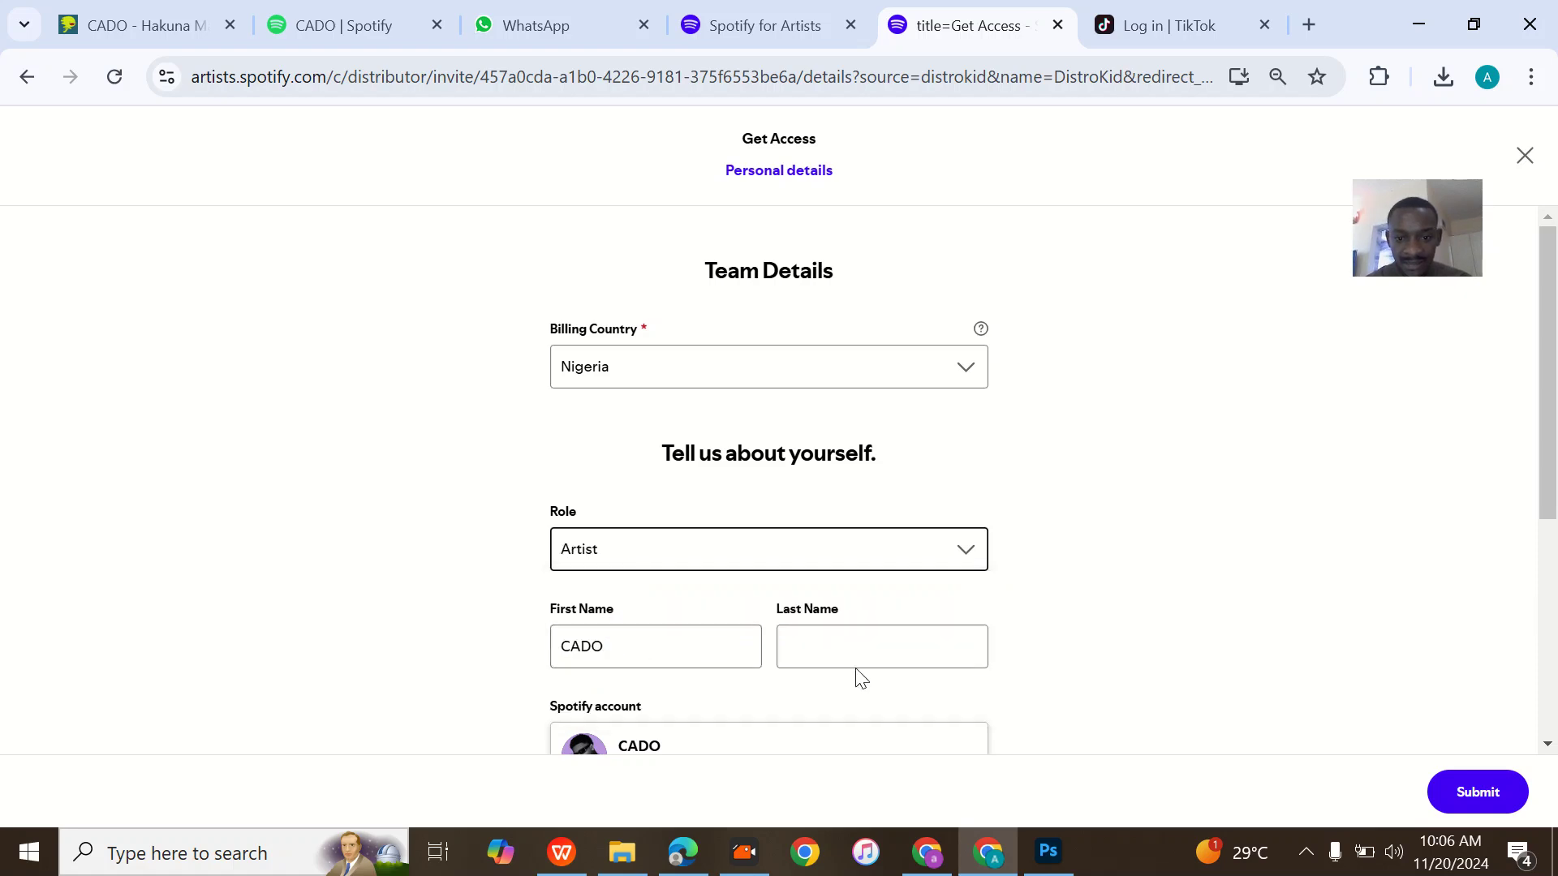
scroll(835, 650, down, 2)
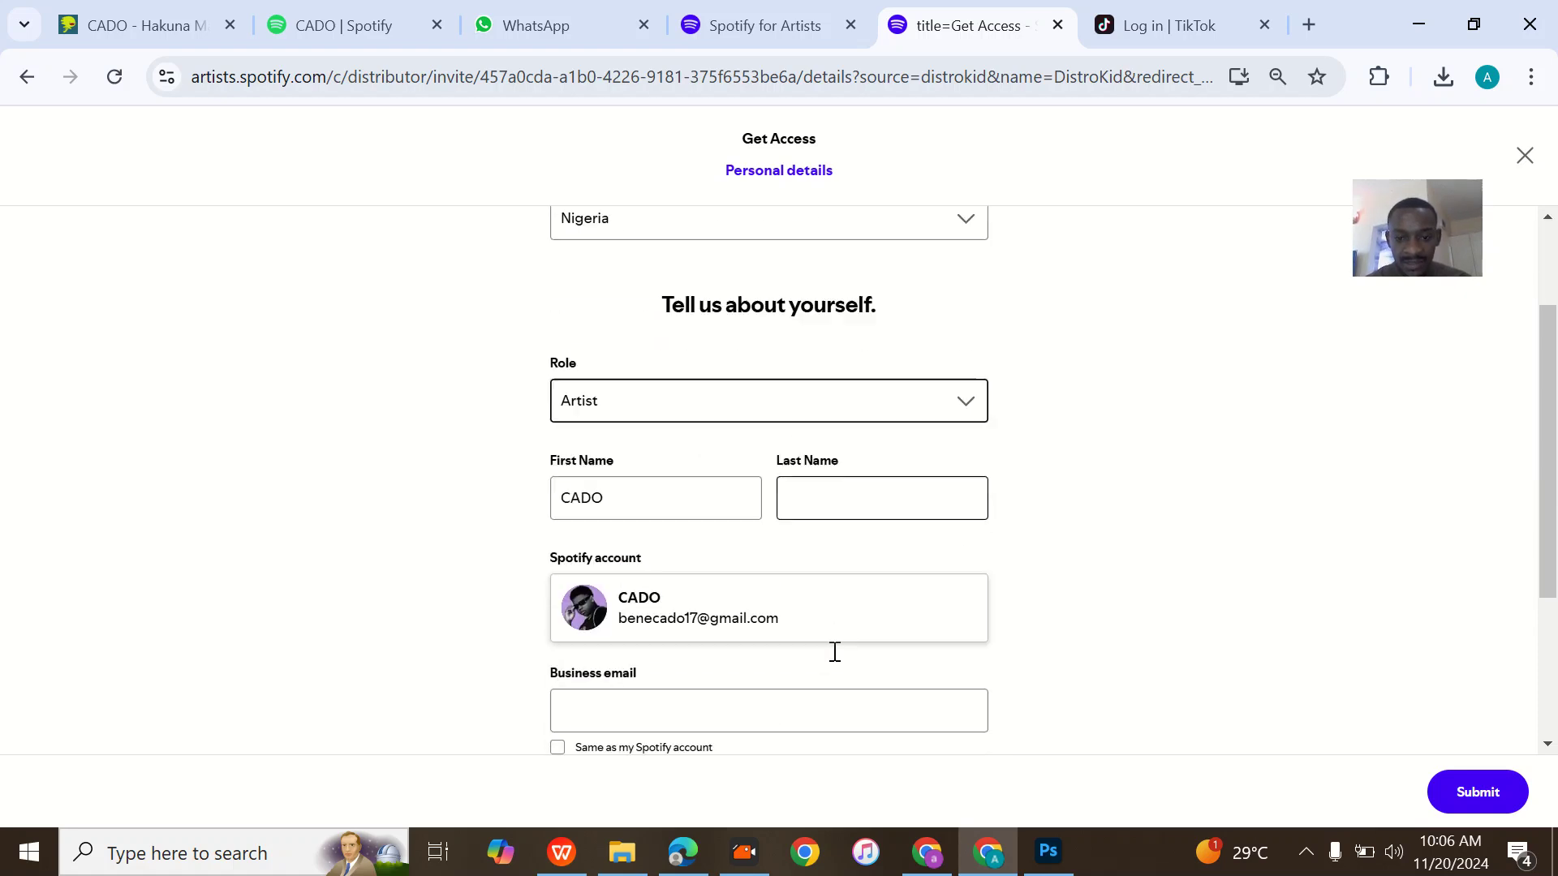
Add last name cado, reuse the Spotify email for business, accept terms, and submit.
click(803, 484)
text(cado)
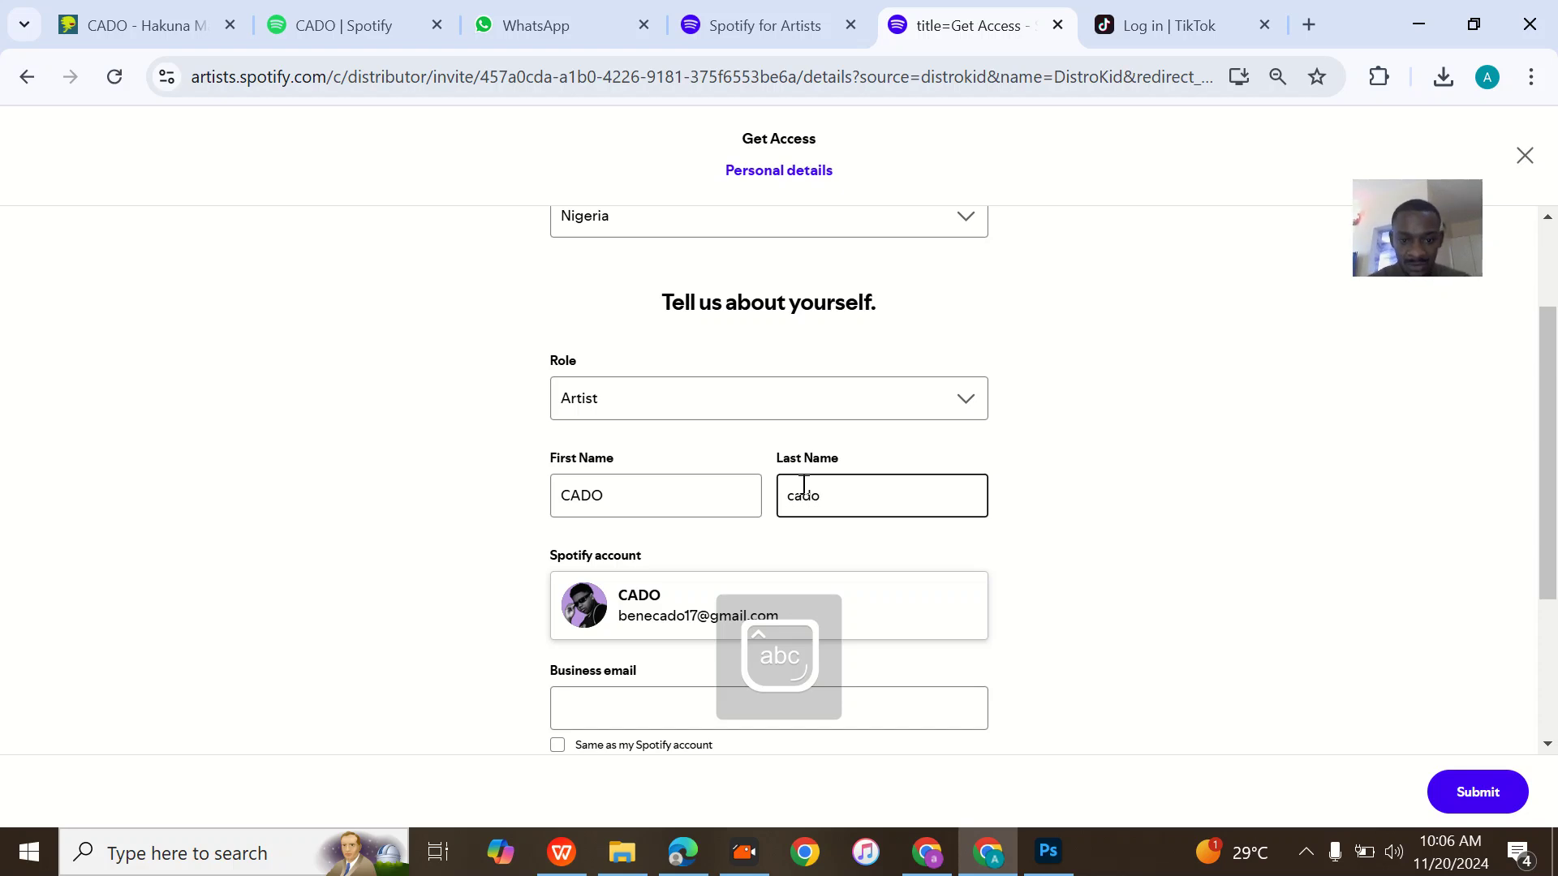
scroll(803, 485, down, 3)
click(681, 482)
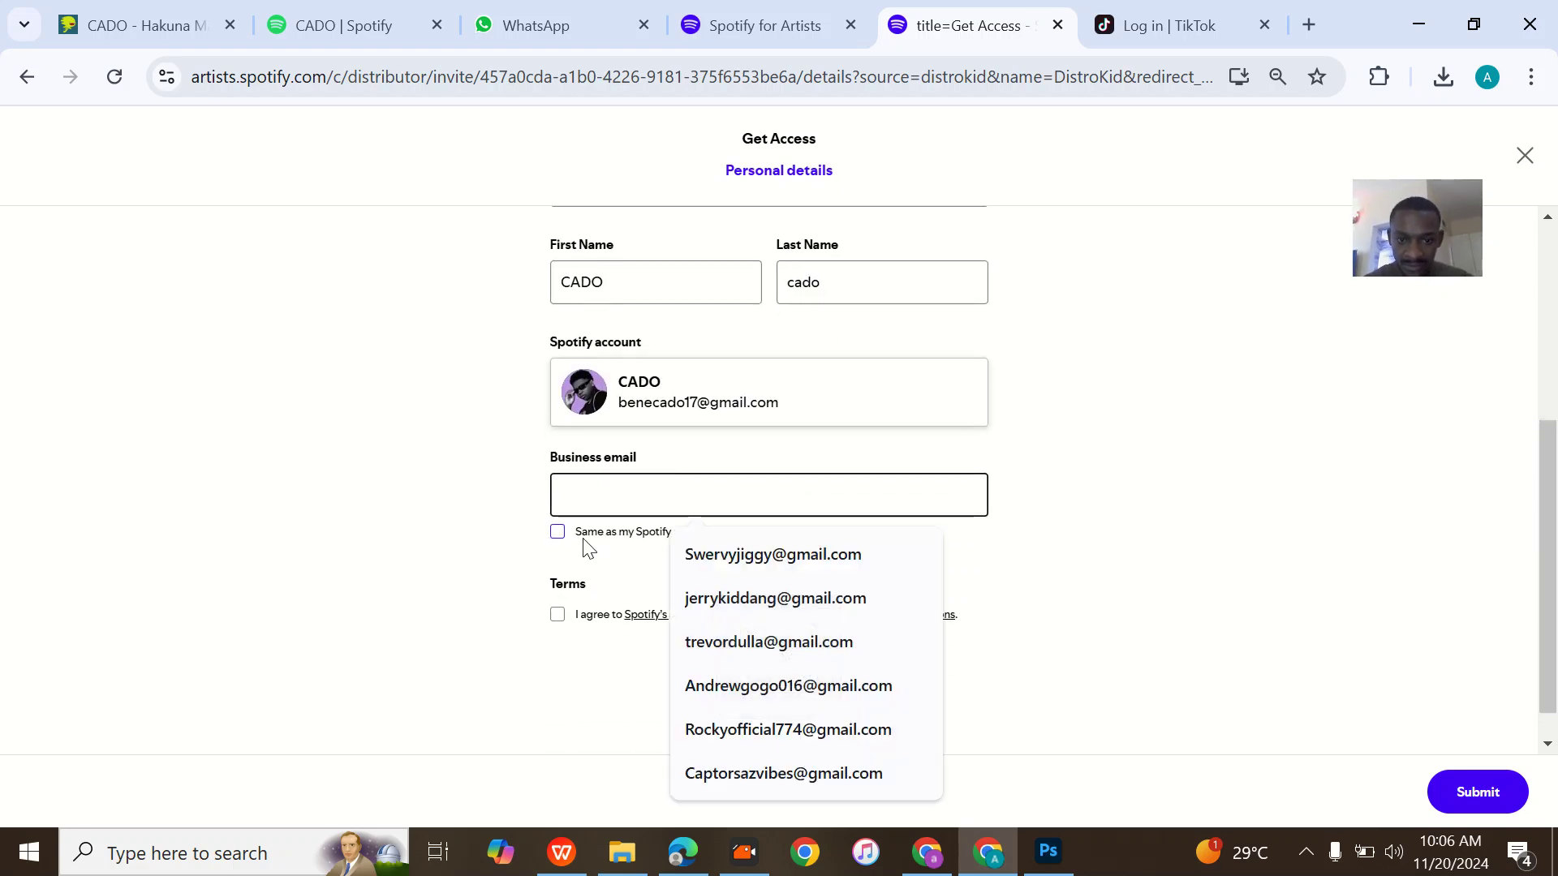
click(558, 533)
click(557, 614)
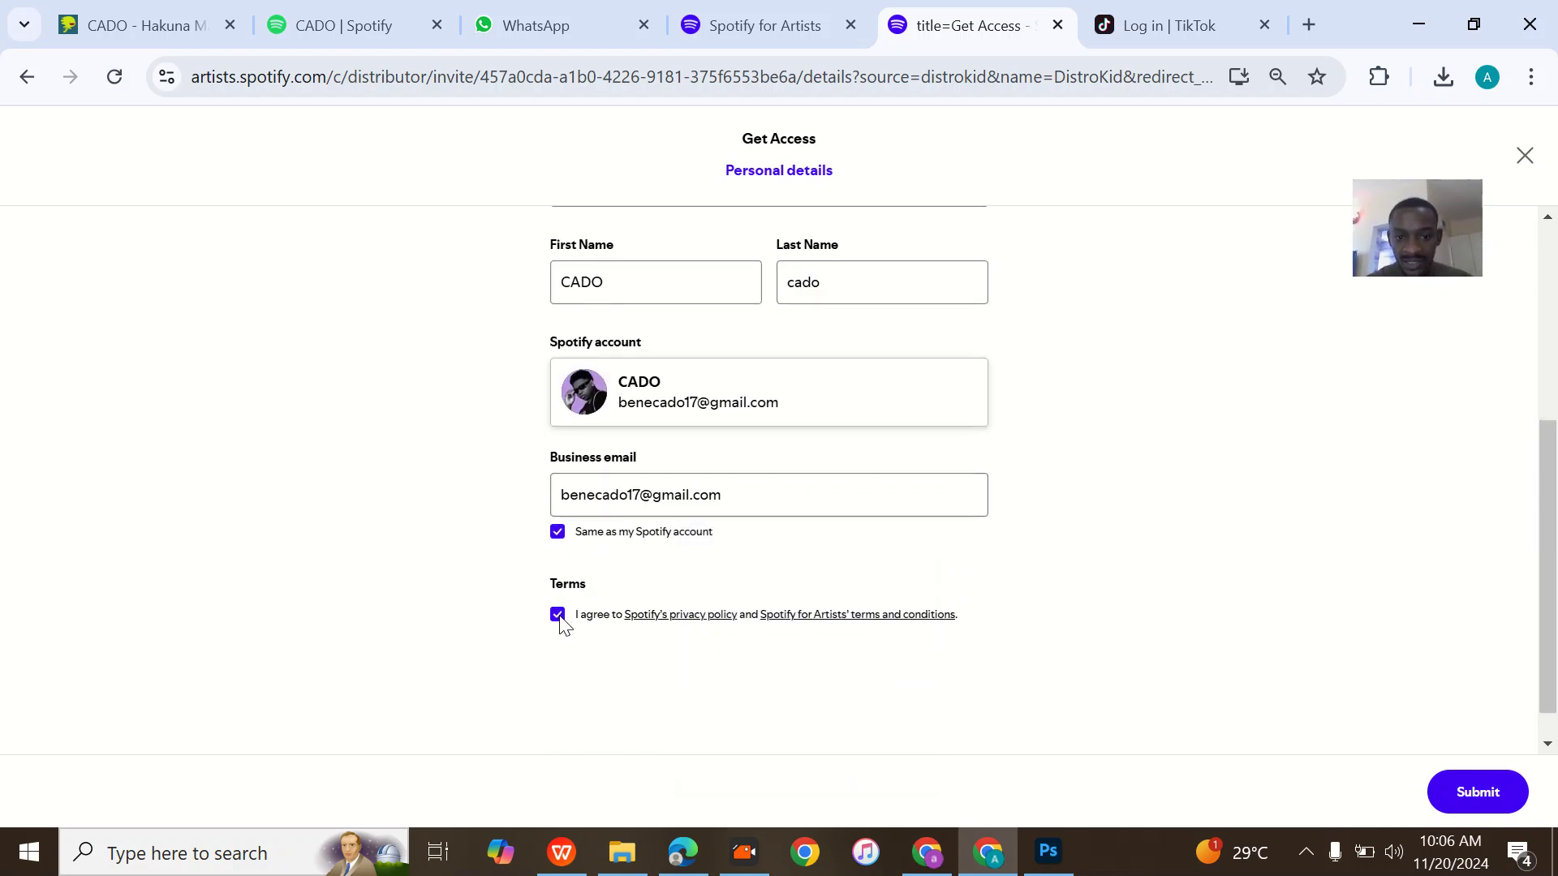
click(1473, 794)
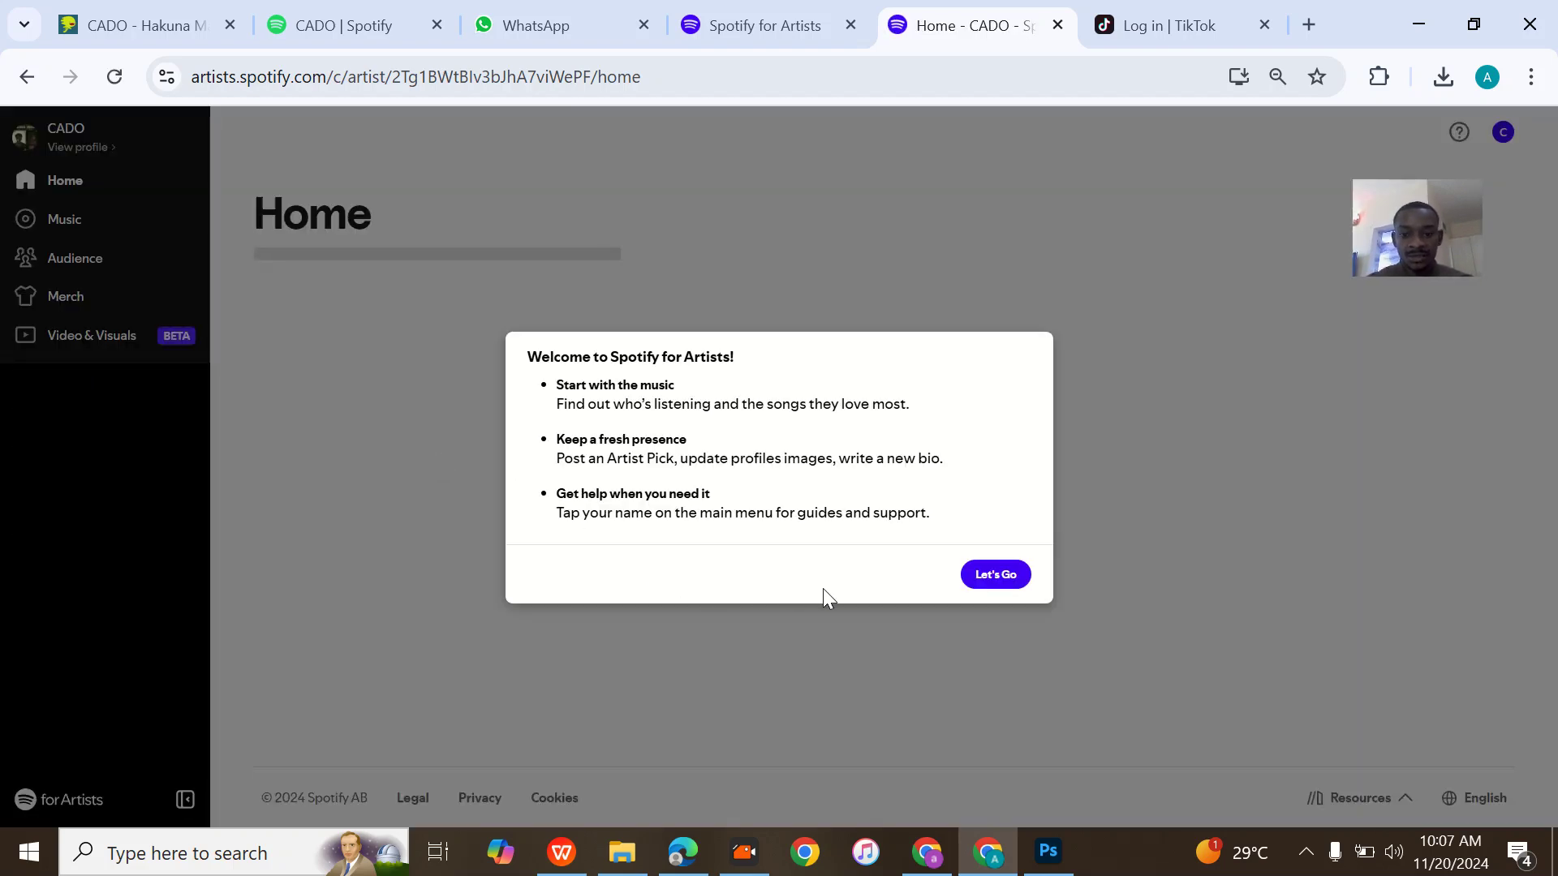
Close the welcome dialog with Let's Go.
click(996, 575)
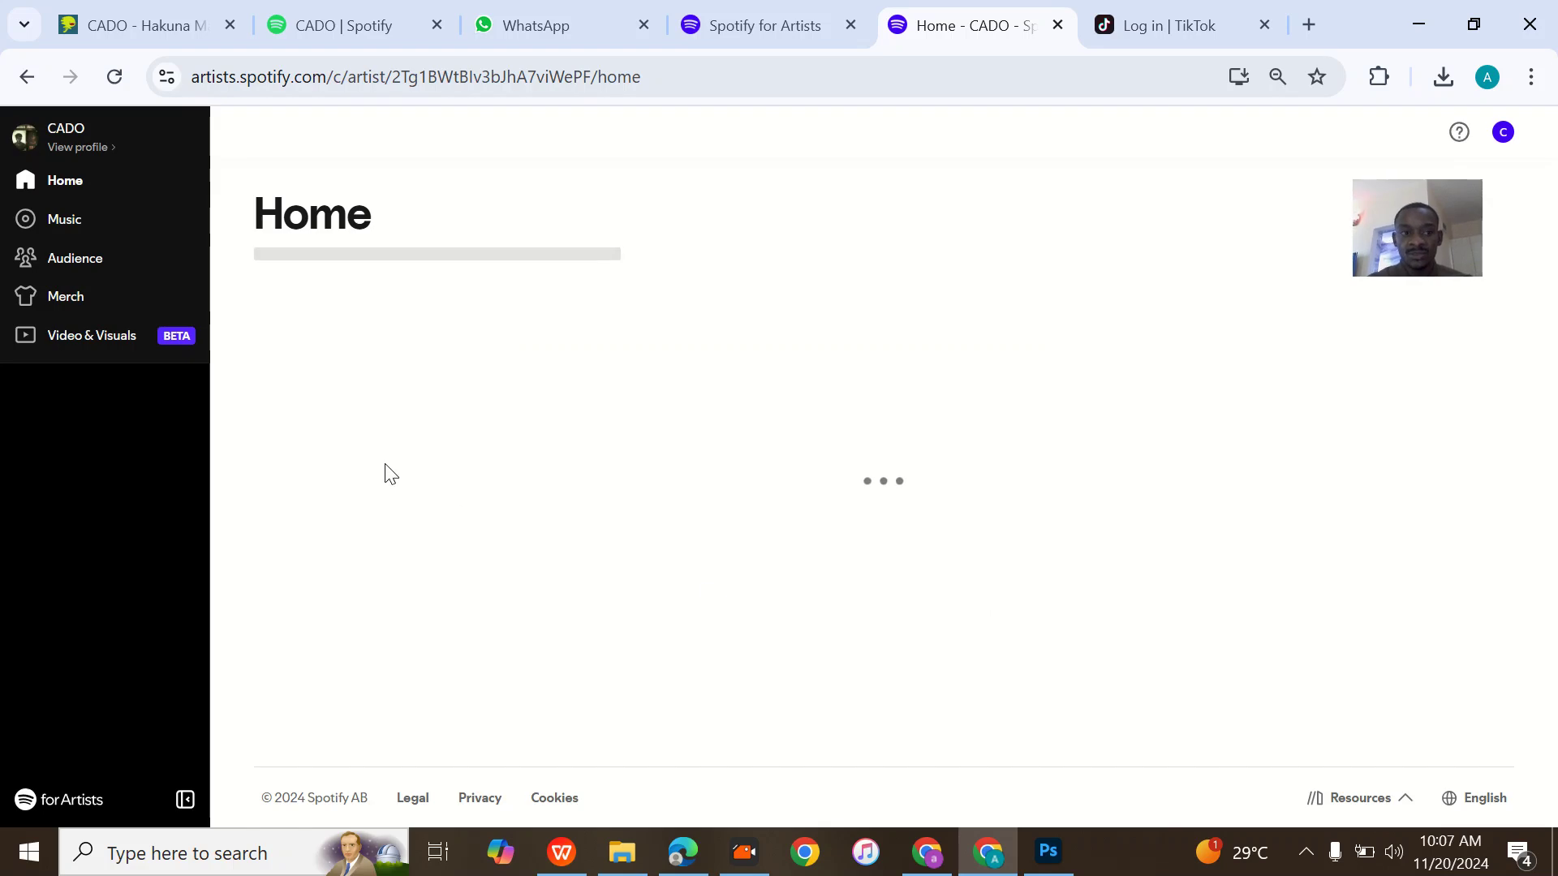